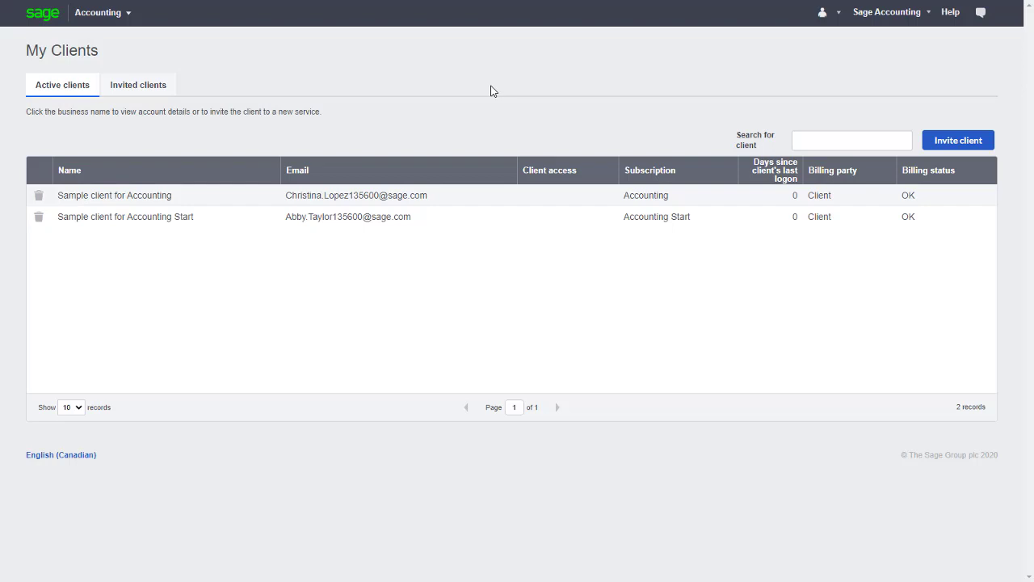
# Step: Look over the accountant's business summary and the clients with pending invitations
pyautogui.click(123, 16)
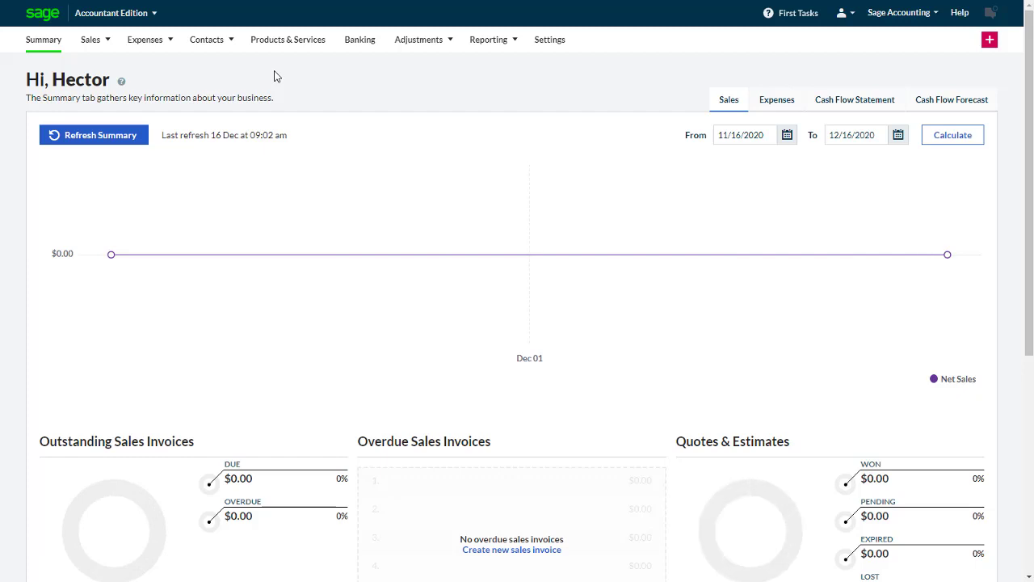
pyautogui.click(136, 13)
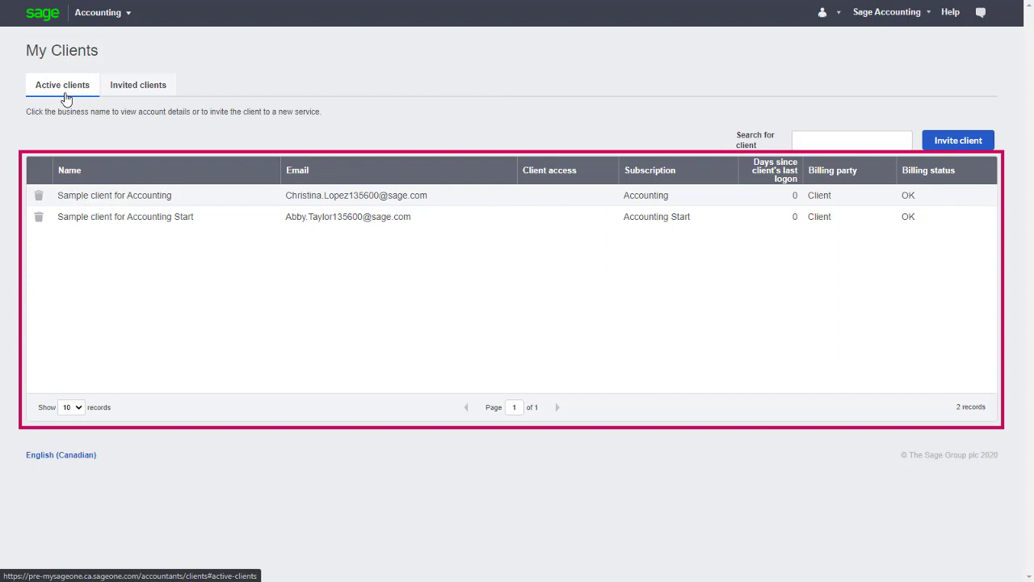
pyautogui.click(141, 97)
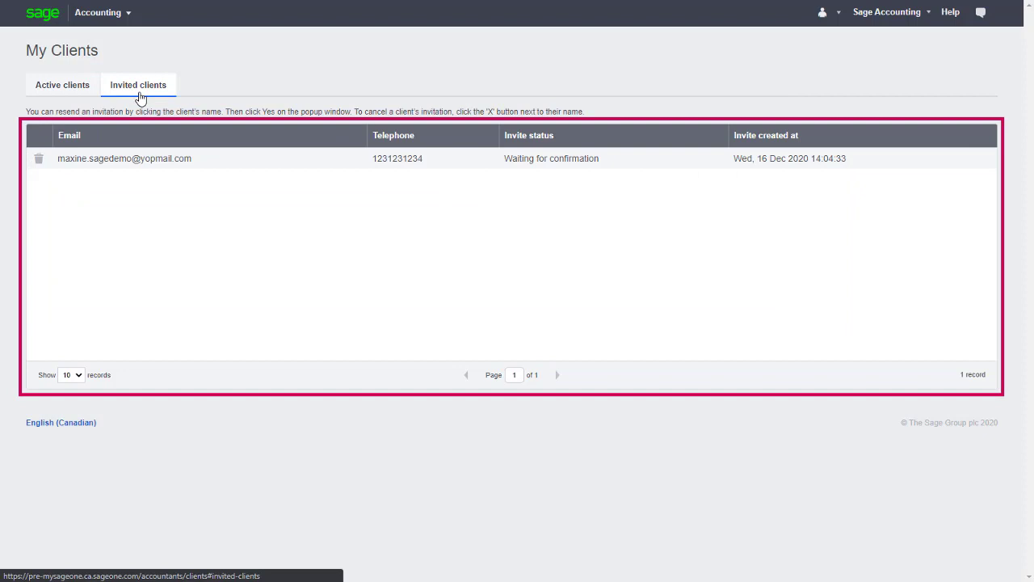
# Step: From the active client list, start a new client invite with the accountant paying for the subscription
pyautogui.click(61, 98)
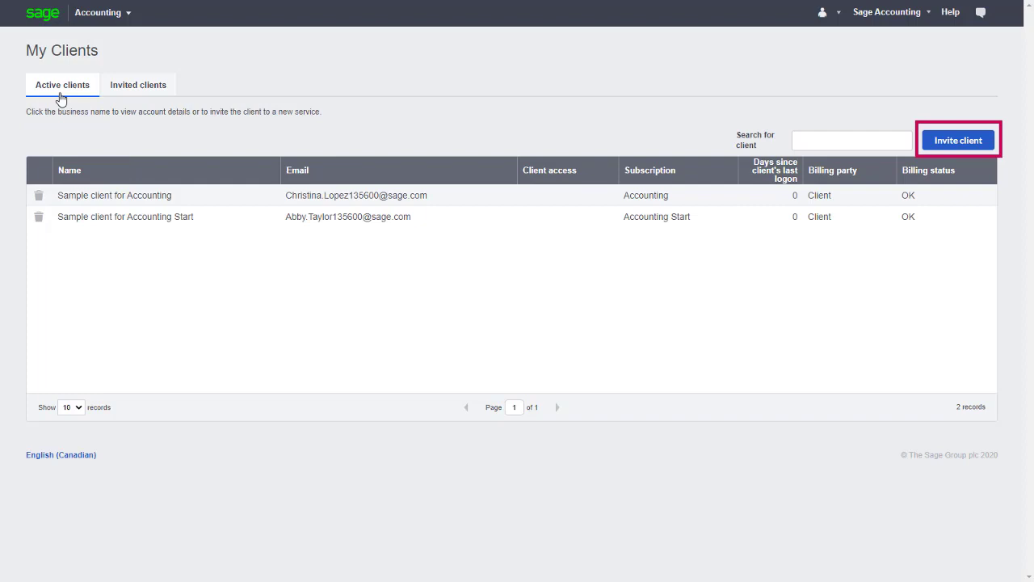
pyautogui.click(953, 154)
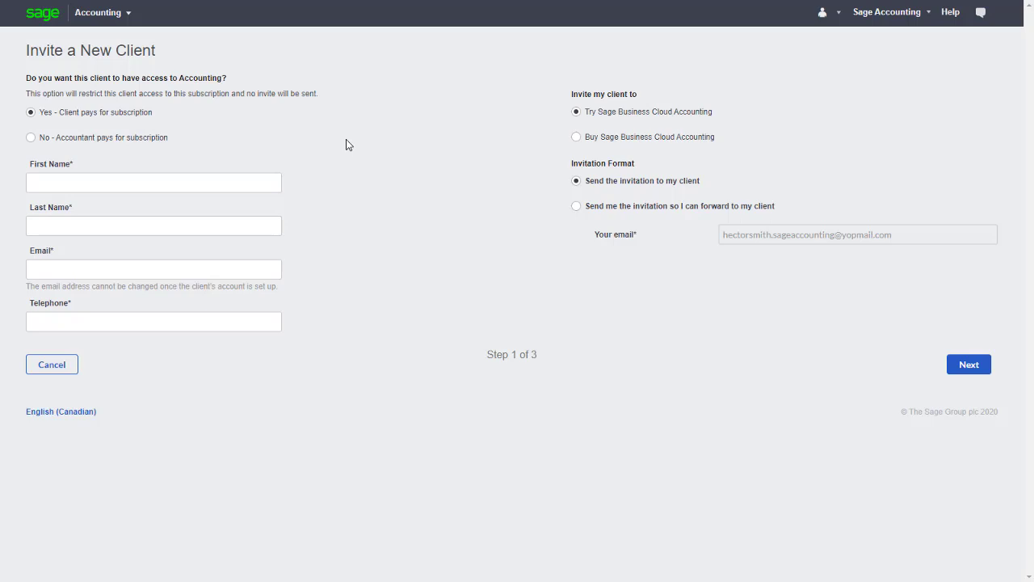
pyautogui.click(141, 147)
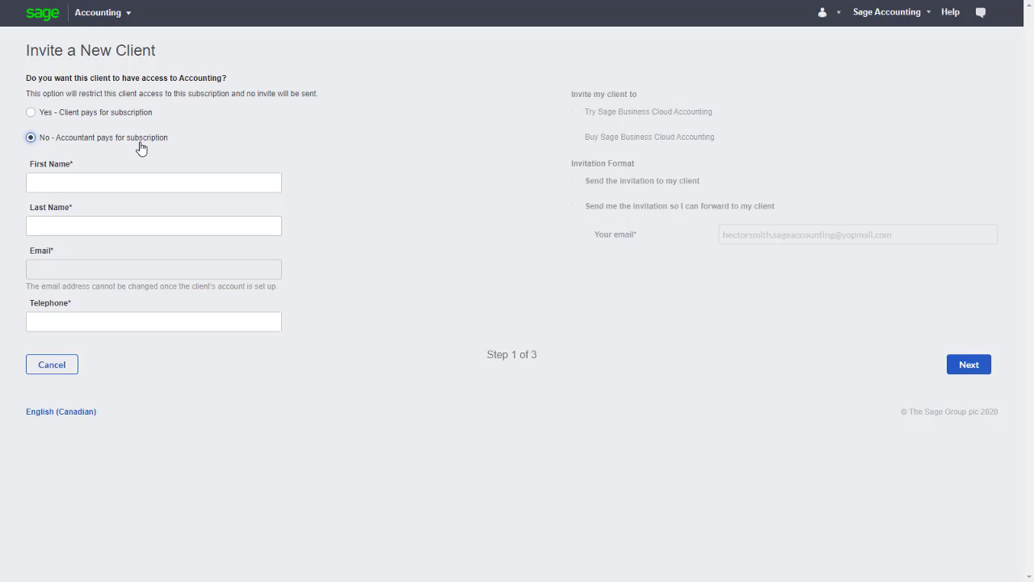
pyautogui.click(134, 115)
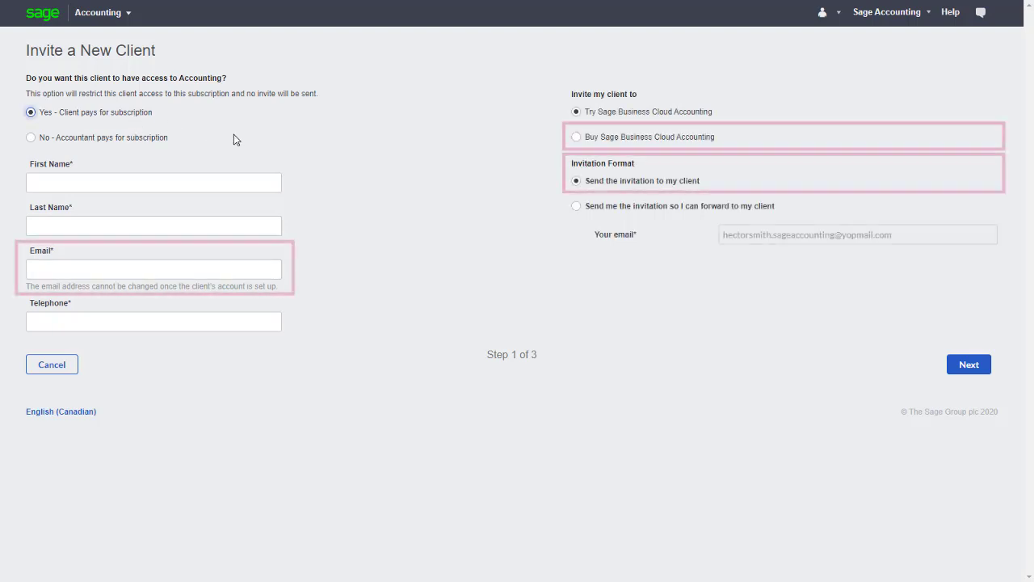
pyautogui.click(589, 138)
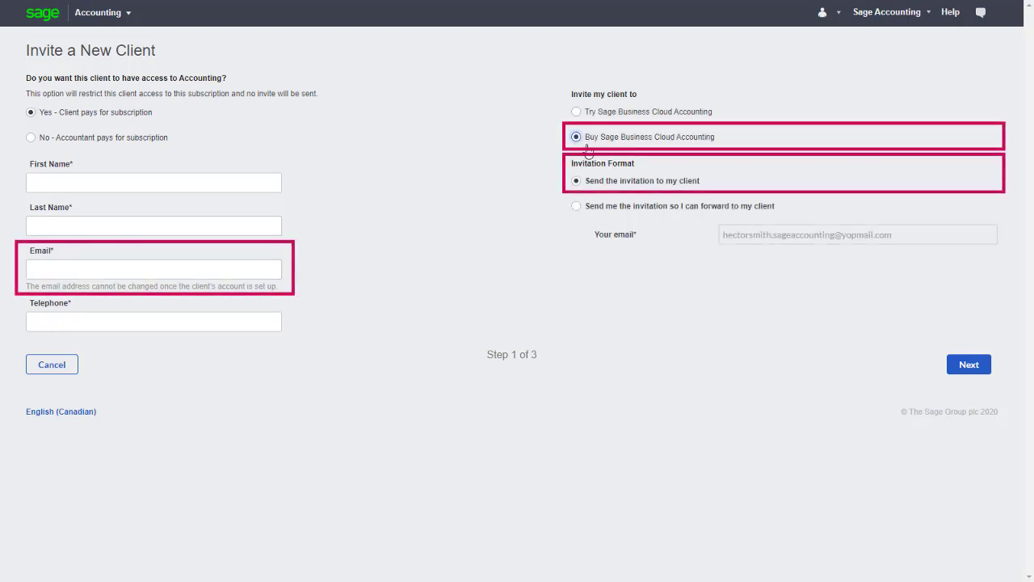
pyautogui.click(600, 187)
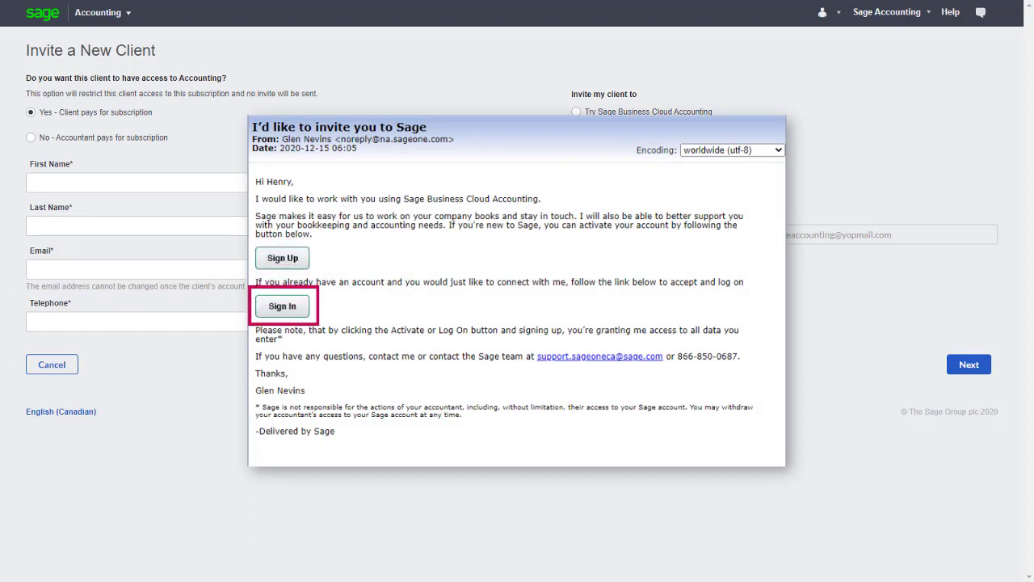
pyautogui.click(155, 144)
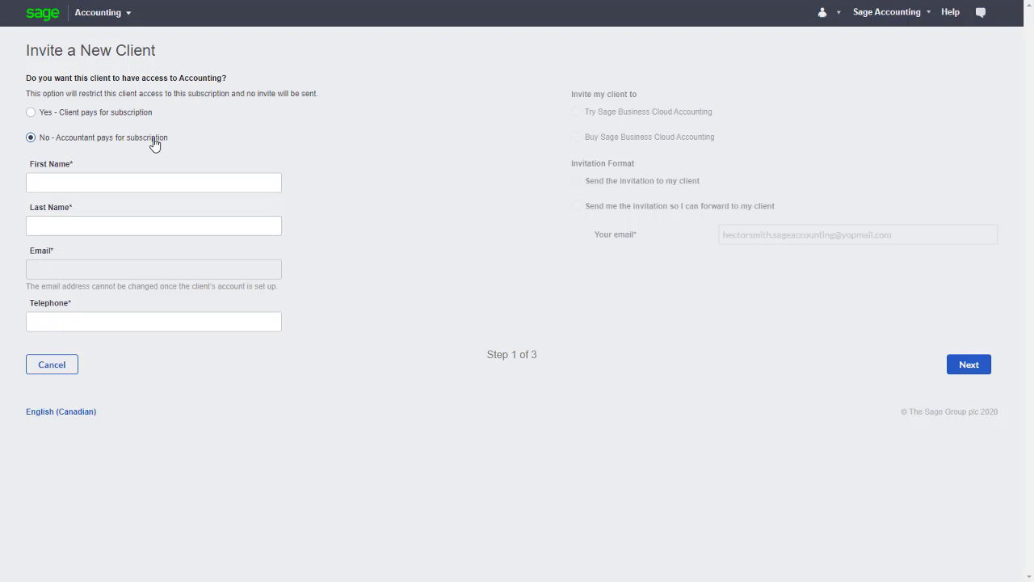
# Step: Enter the new client's first name, last name and telephone number
pyautogui.click(139, 182)
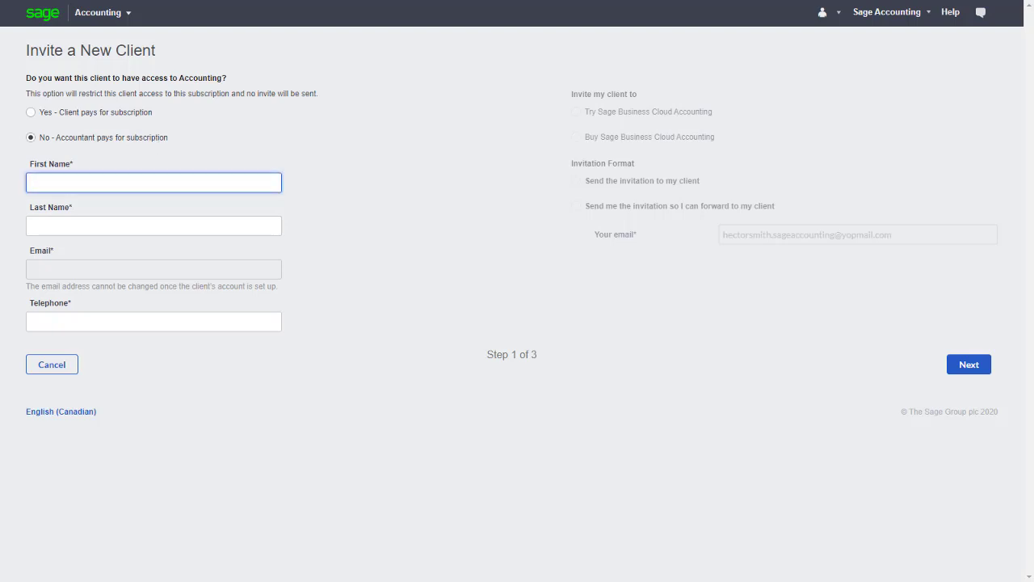
pyautogui.press('Tab')
pyautogui.press('Tab')
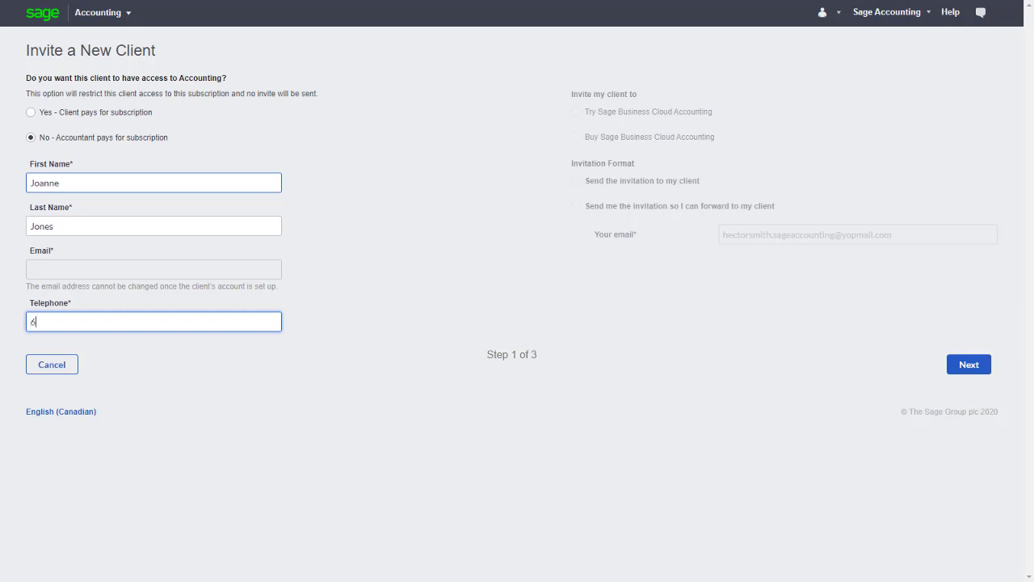
# Step: Subscribe the client to the $15.00/month Accounting plan and continue to checkout
pyautogui.click(966, 373)
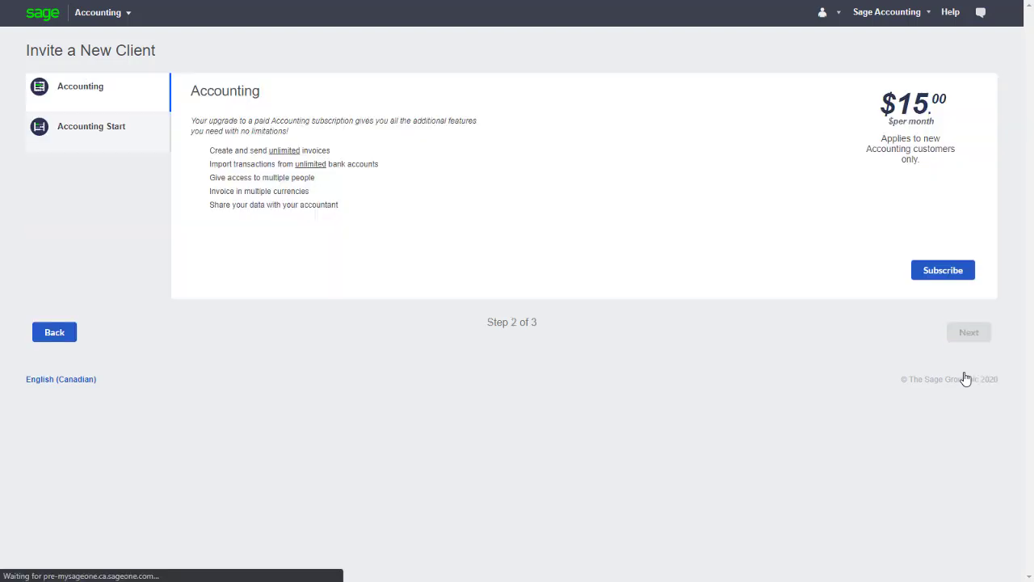
pyautogui.click(158, 148)
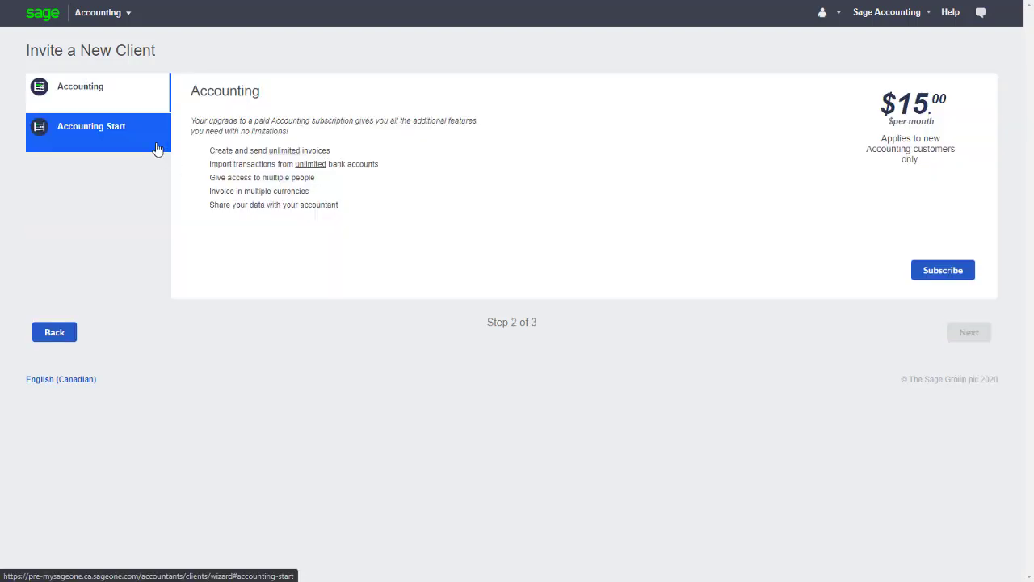
pyautogui.click(150, 113)
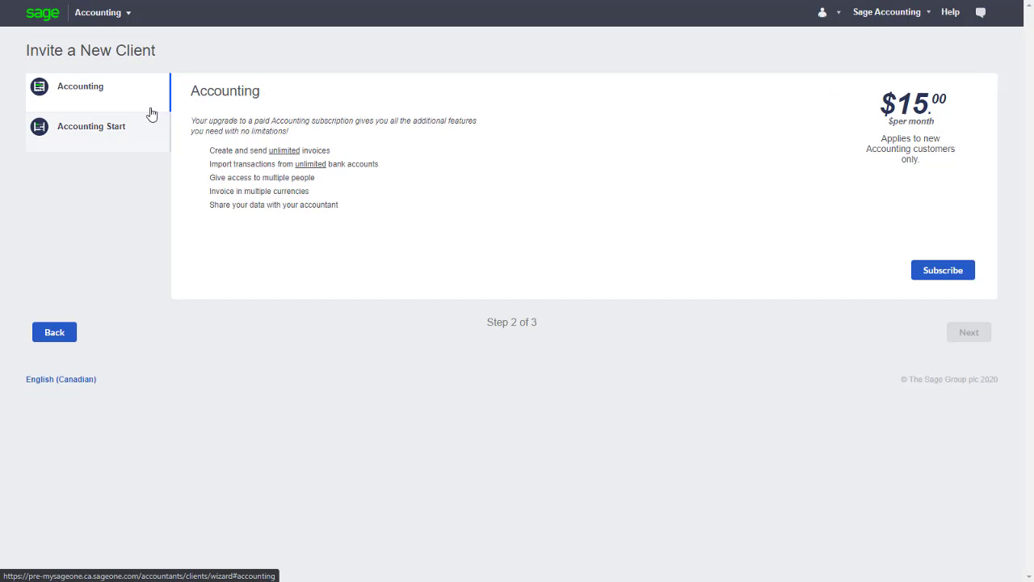
pyautogui.click(919, 274)
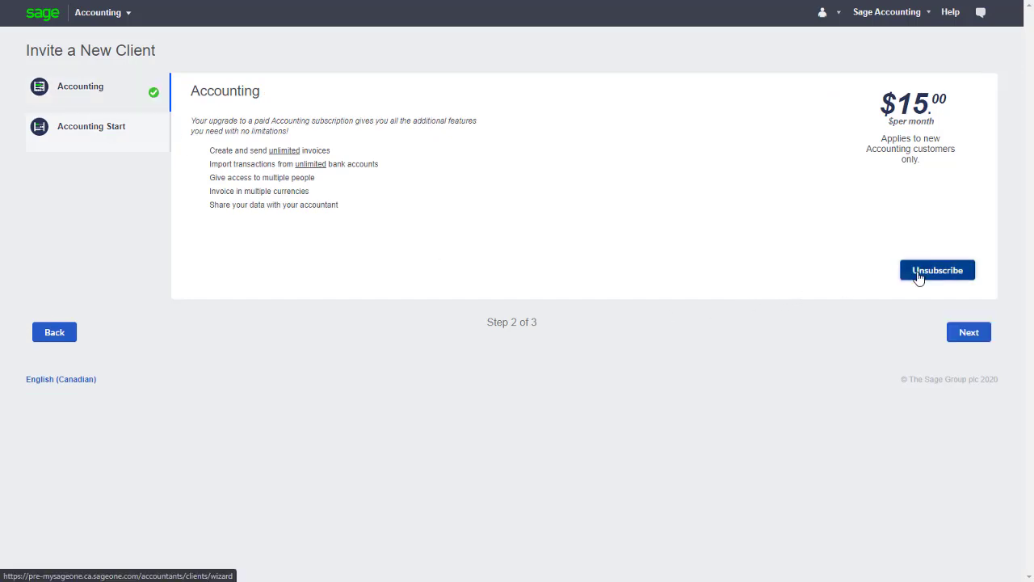
pyautogui.click(978, 339)
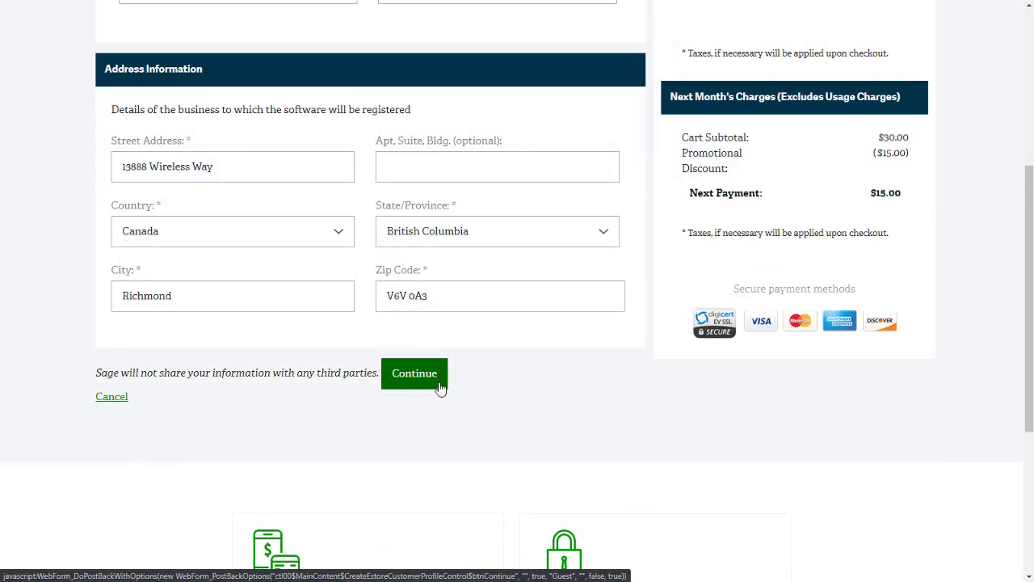
# Step: Confirm the business address, accept the terms and place the Accounting Monthly order
pyautogui.click(440, 386)
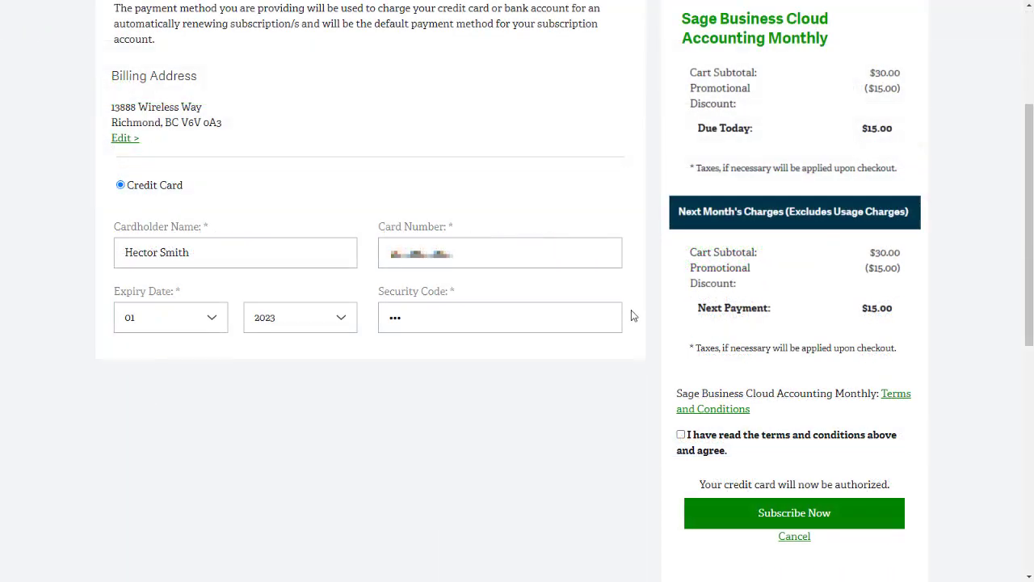
pyautogui.click(687, 434)
pyautogui.click(739, 516)
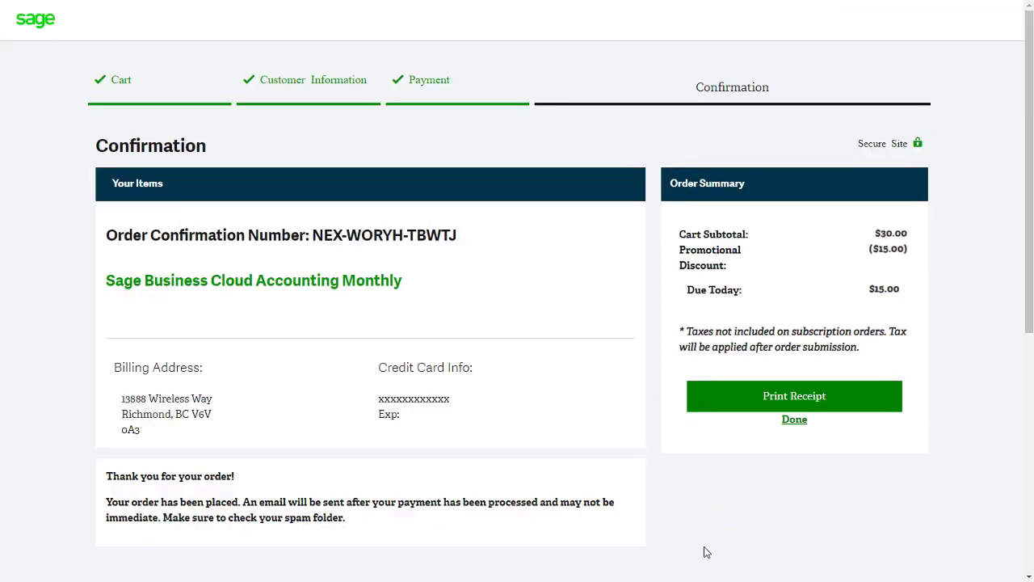
pyautogui.click(794, 420)
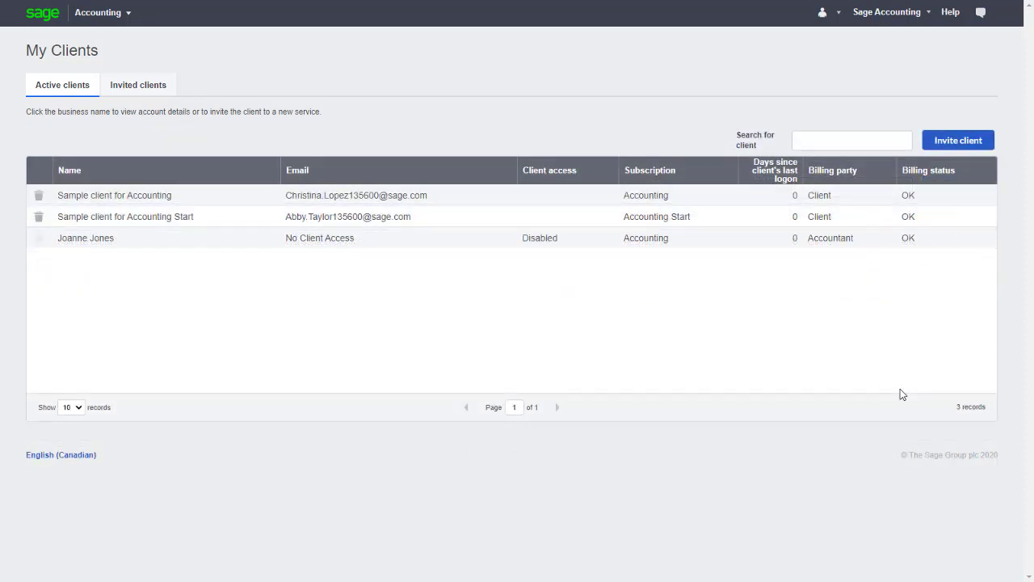
pyautogui.click(900, 242)
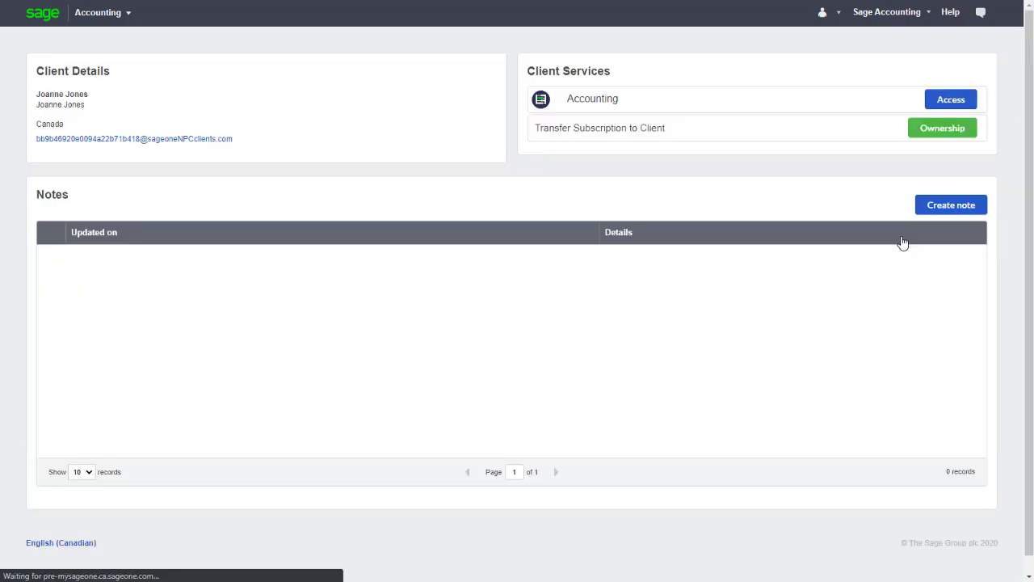
pyautogui.click(953, 99)
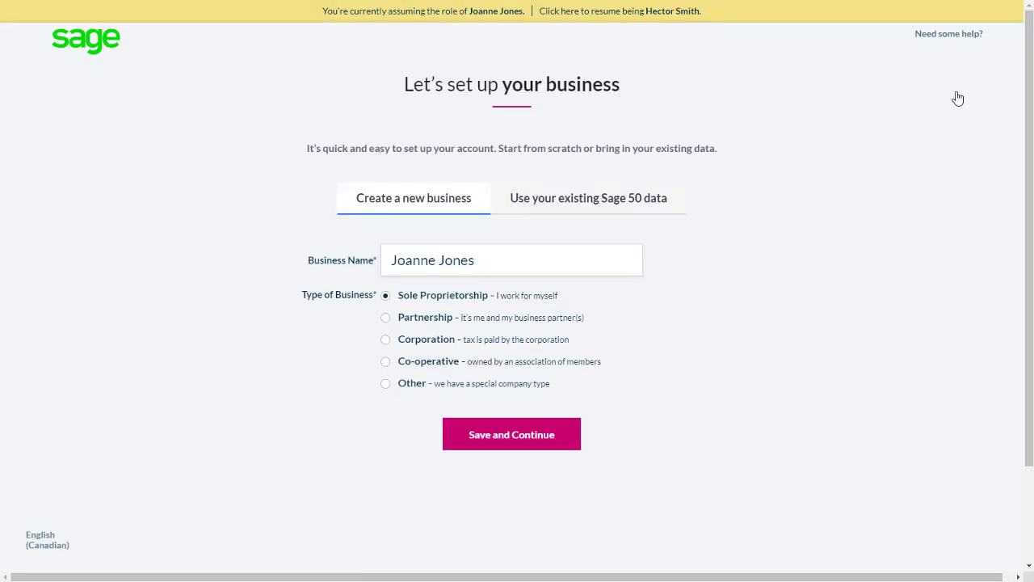
pyautogui.click(623, 255)
pyautogui.write('Land')
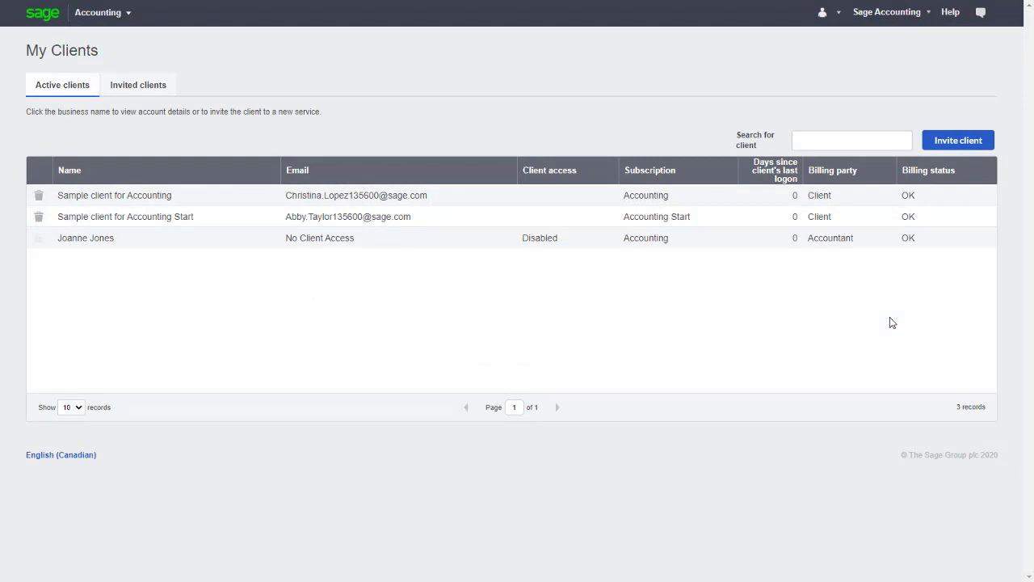
# Step: Invite another accountant-paid client, entering the client's first name, last name and telephone number
pyautogui.click(961, 144)
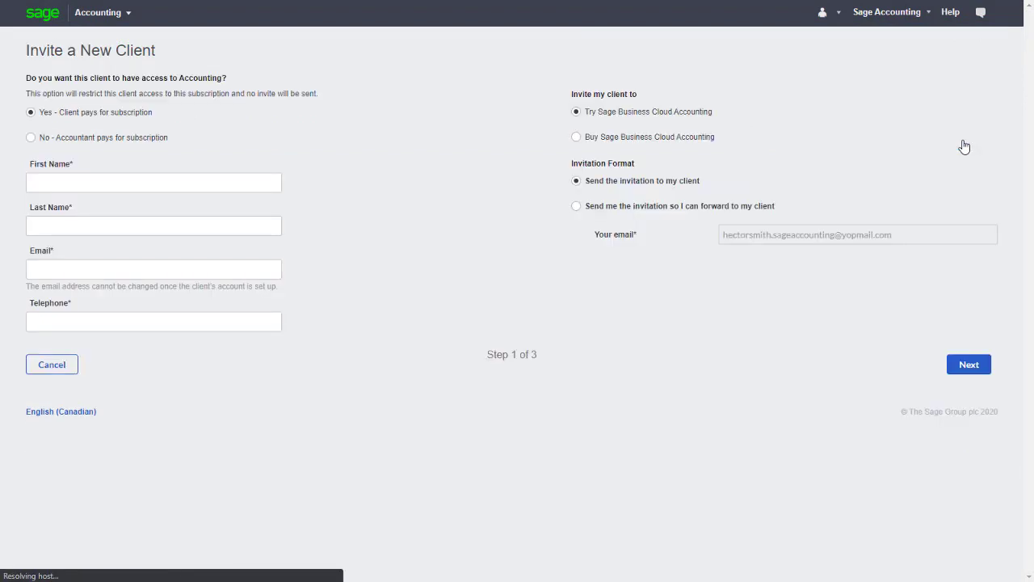
pyautogui.click(115, 137)
pyautogui.click(110, 183)
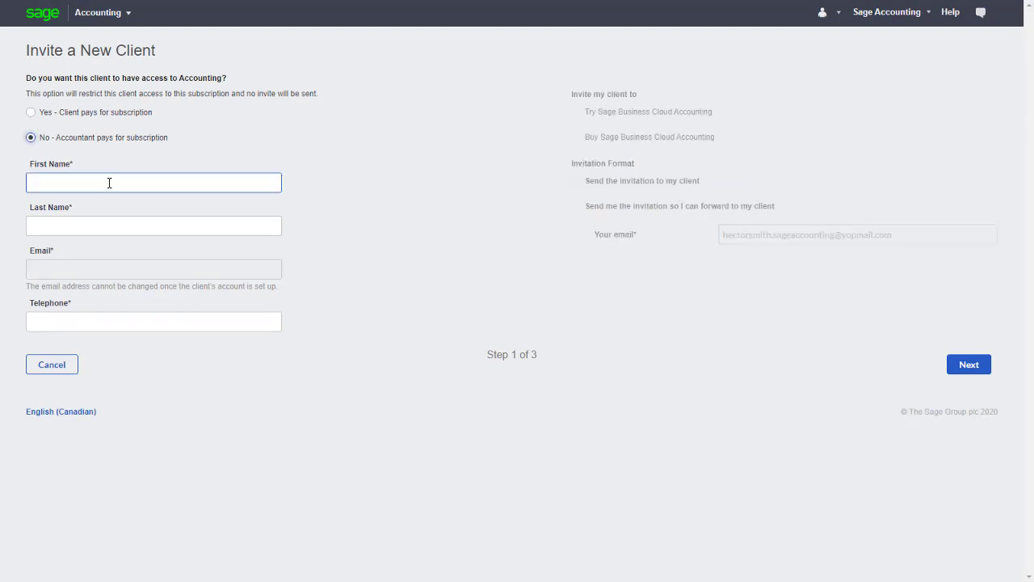
pyautogui.press('Tab')
pyautogui.press('Tab')
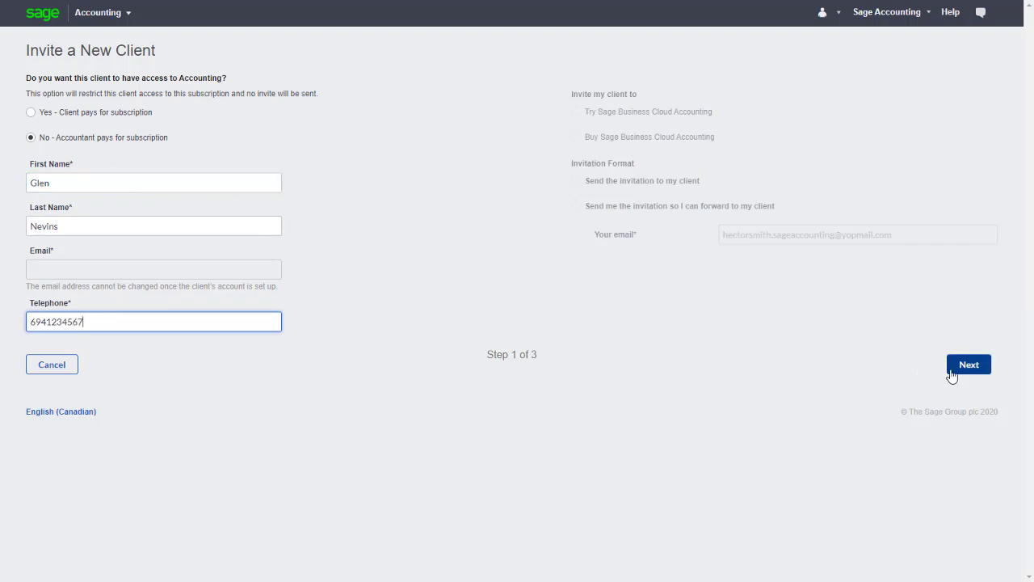
# Step: Subscribe this client to the Accounting plan and confirm to create the client
pyautogui.click(969, 365)
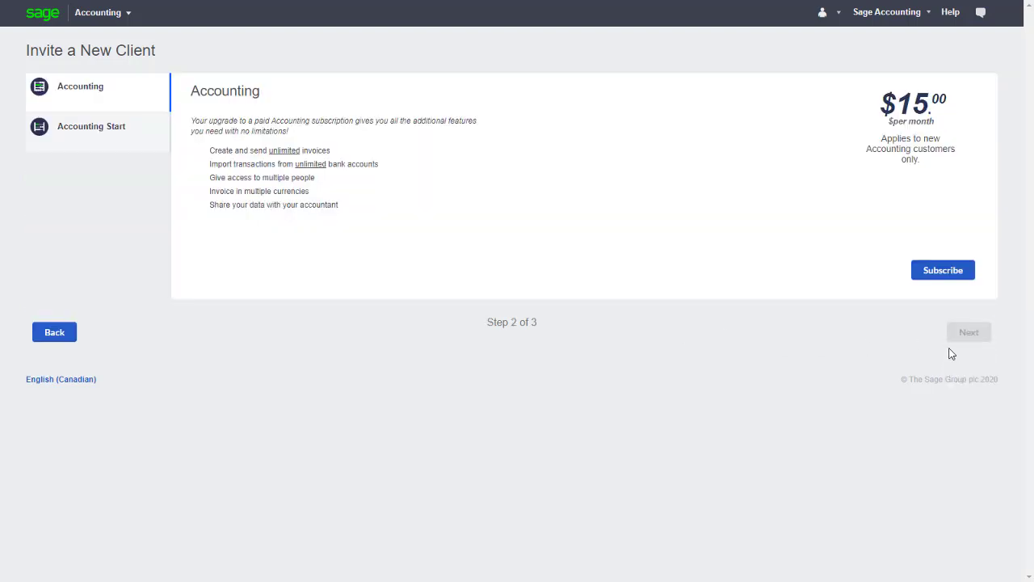
pyautogui.click(925, 273)
pyautogui.click(967, 331)
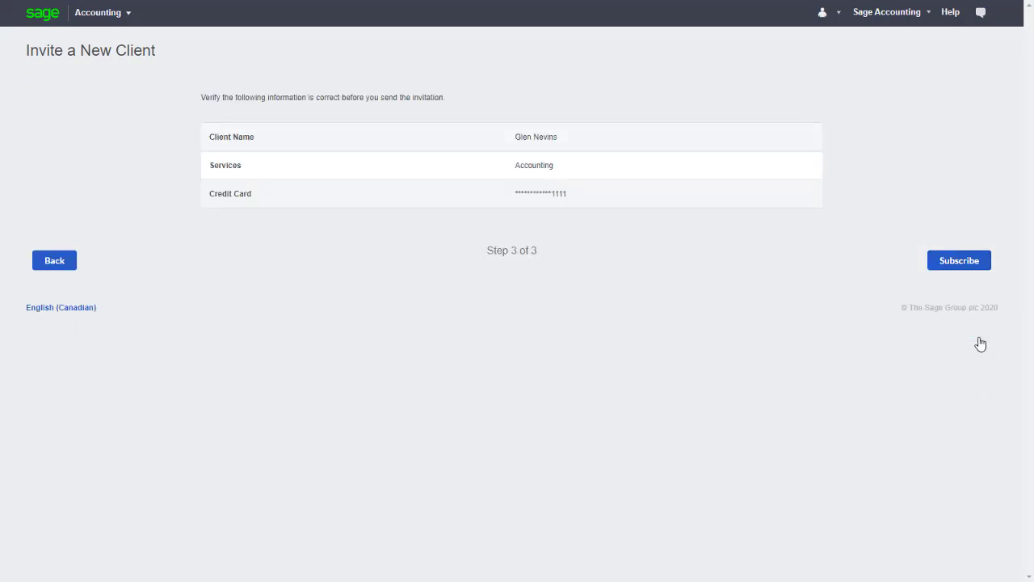
pyautogui.click(956, 268)
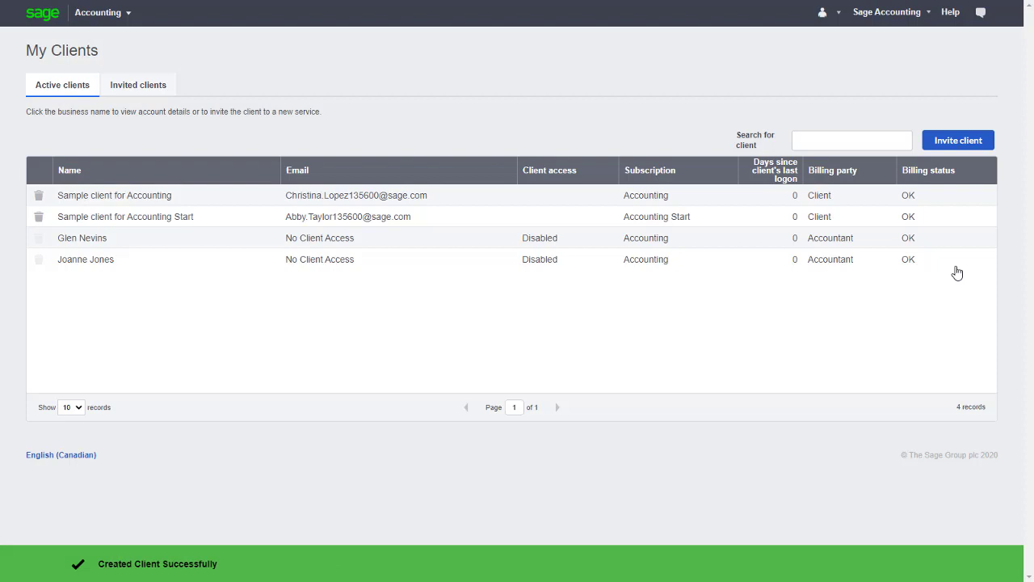
# Step: Invite a further accountant-paid client, entering the client's first name, last name and telephone number
pyautogui.click(958, 151)
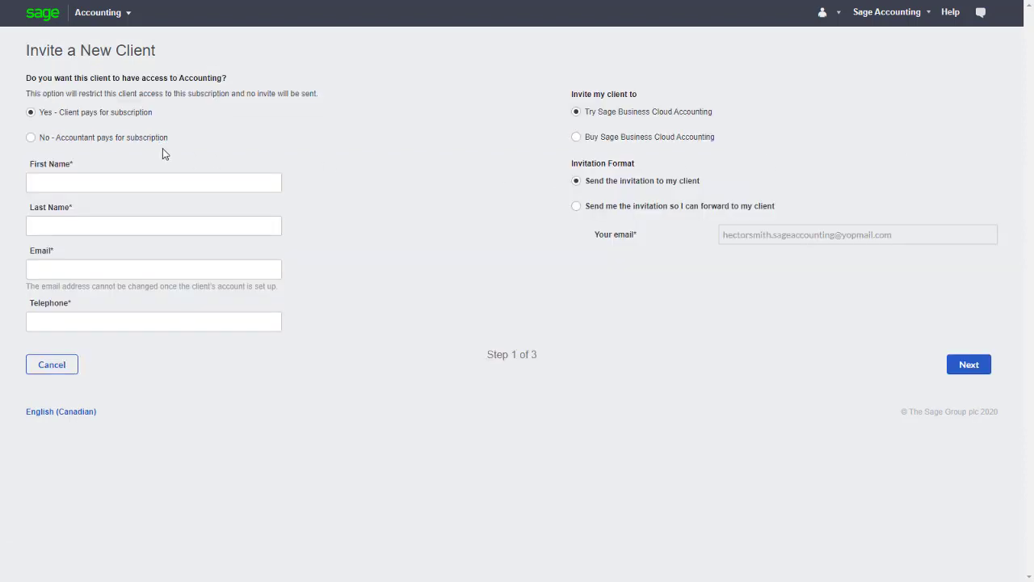
pyautogui.click(150, 138)
pyautogui.click(139, 181)
pyautogui.press('Tab')
pyautogui.press('Tab')
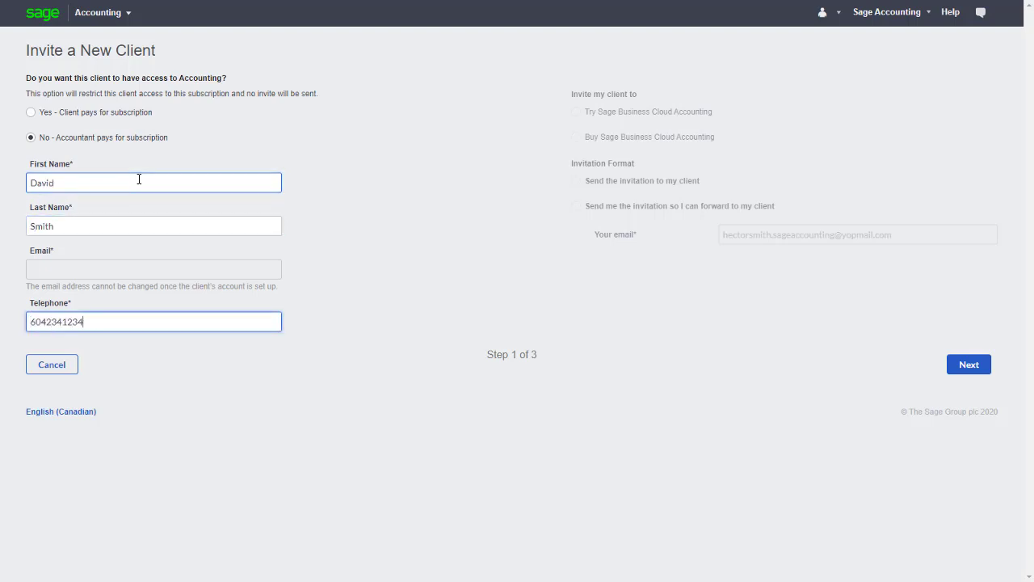
# Step: Subscribe this client to Accounting and confirm the subscription on the verification step
pyautogui.click(969, 364)
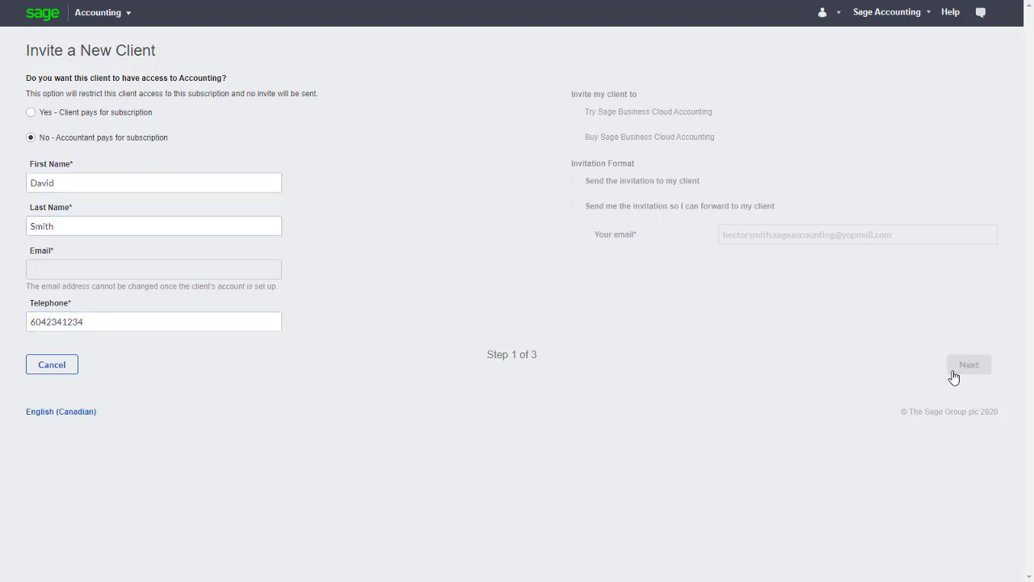
pyautogui.click(921, 278)
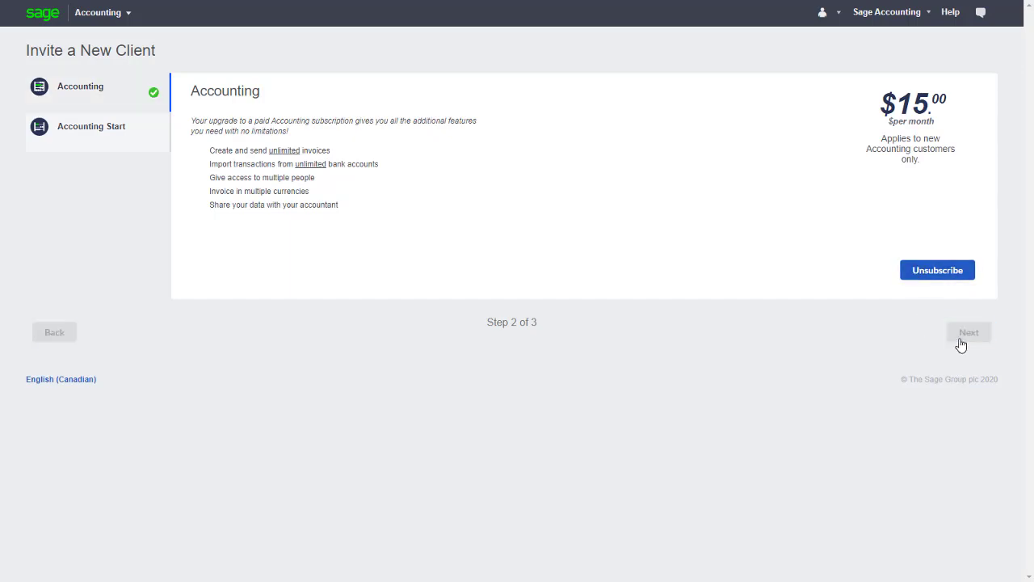
pyautogui.click(967, 332)
pyautogui.click(940, 267)
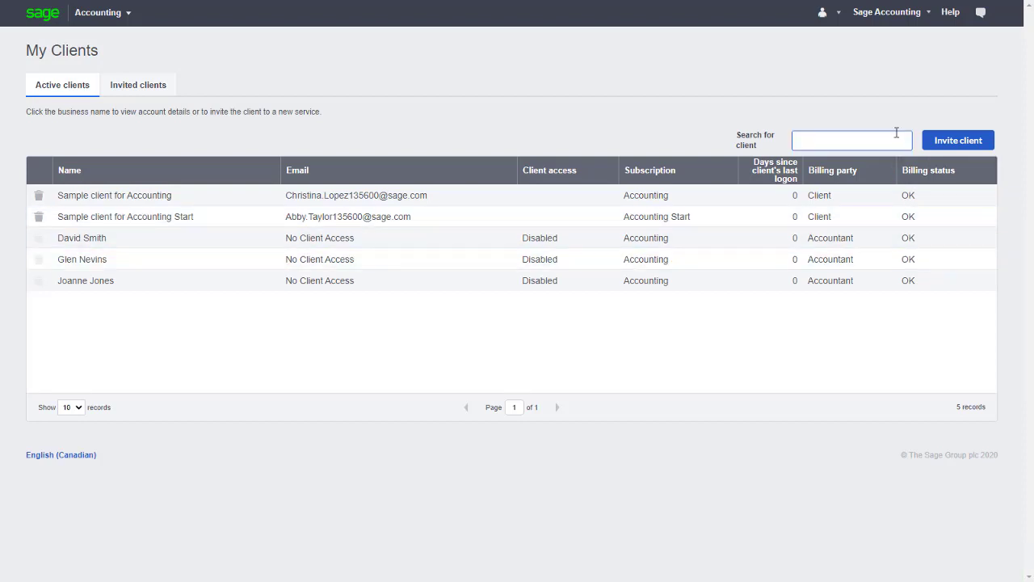
# Step: Replace the billing credit card with a different card under Manage Business Account > Payment Method
pyautogui.moveTo(893, 19)
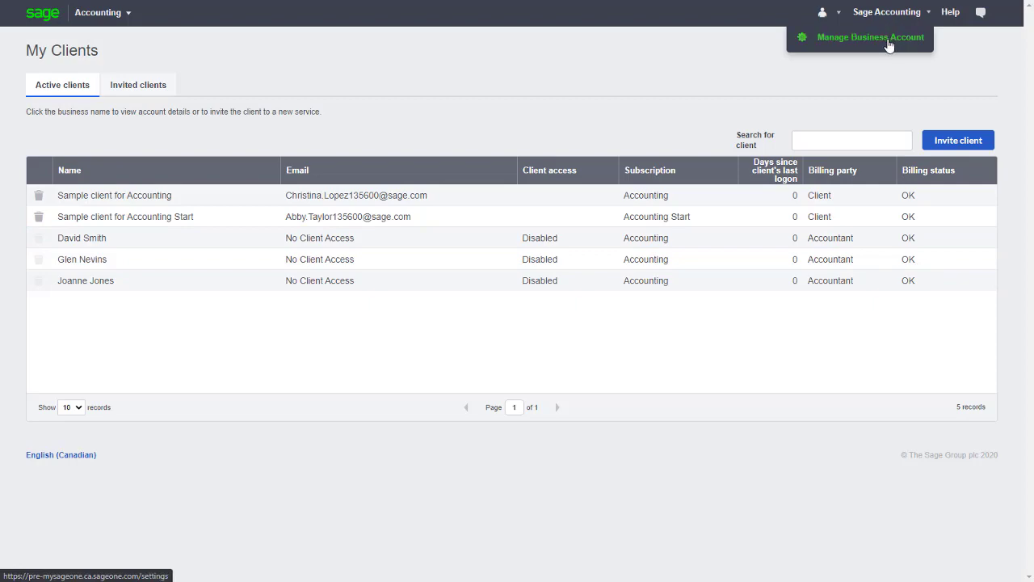
pyautogui.click(889, 46)
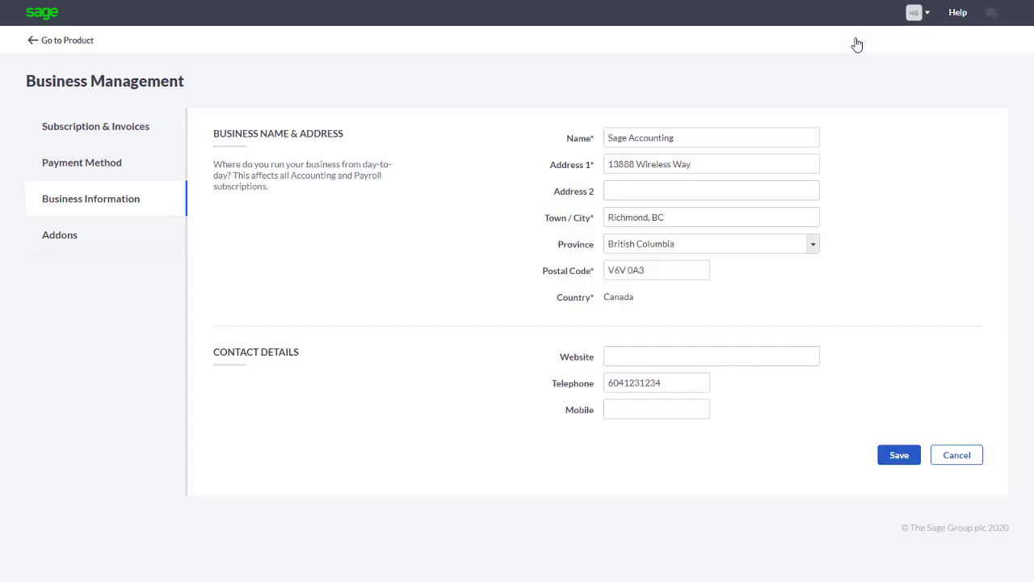
pyautogui.click(82, 177)
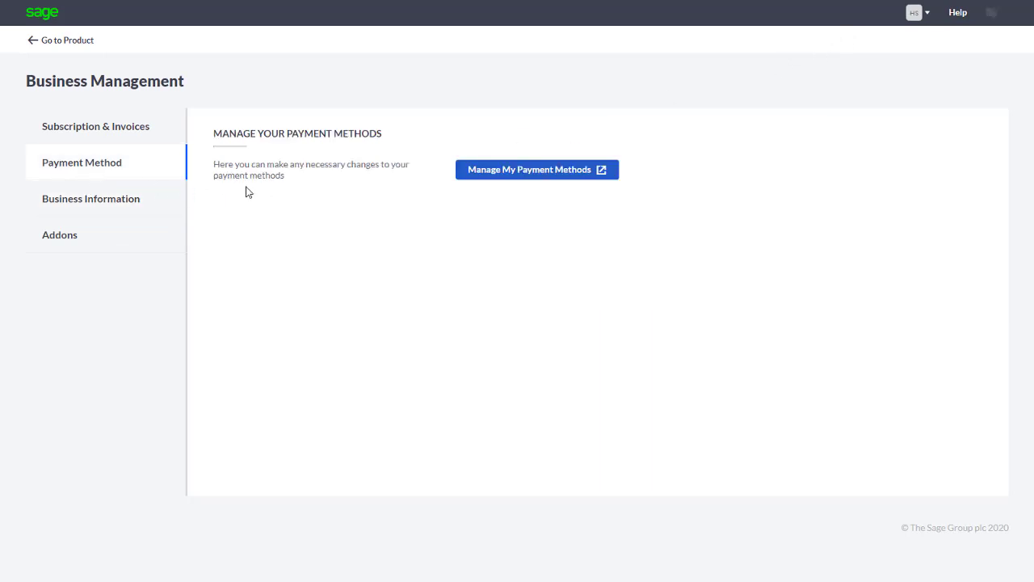
pyautogui.click(461, 175)
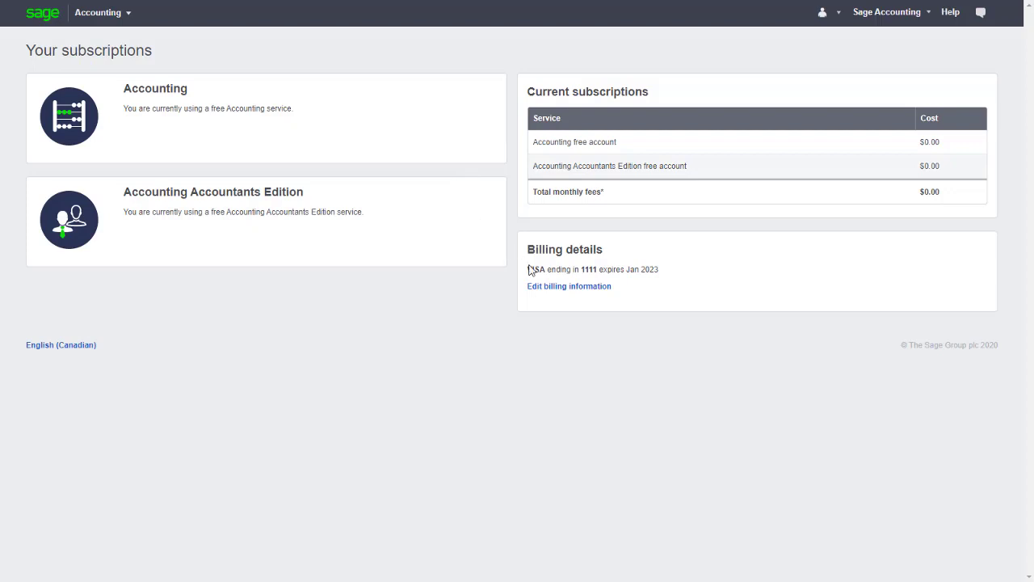
pyautogui.click(579, 290)
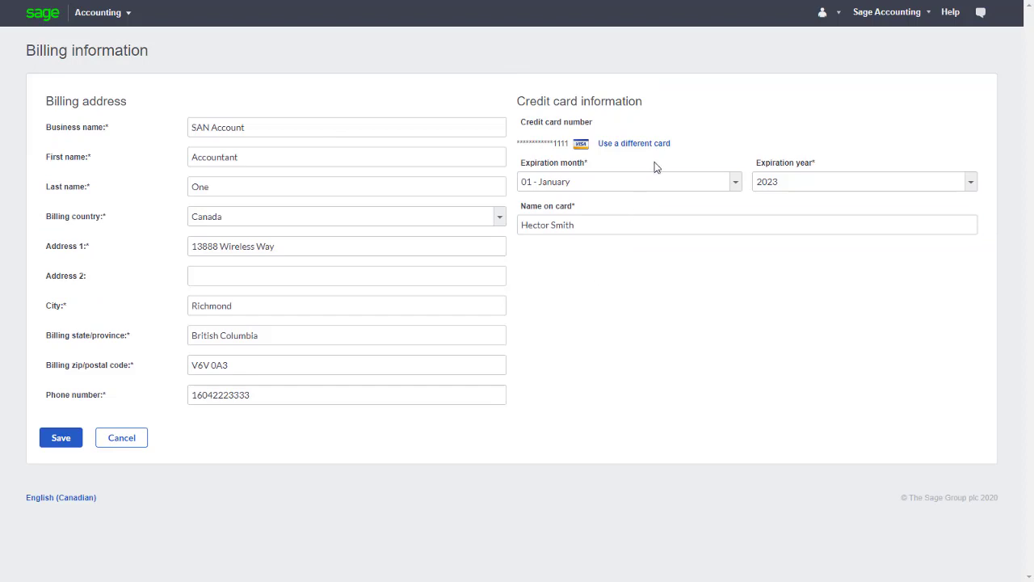
pyautogui.click(649, 146)
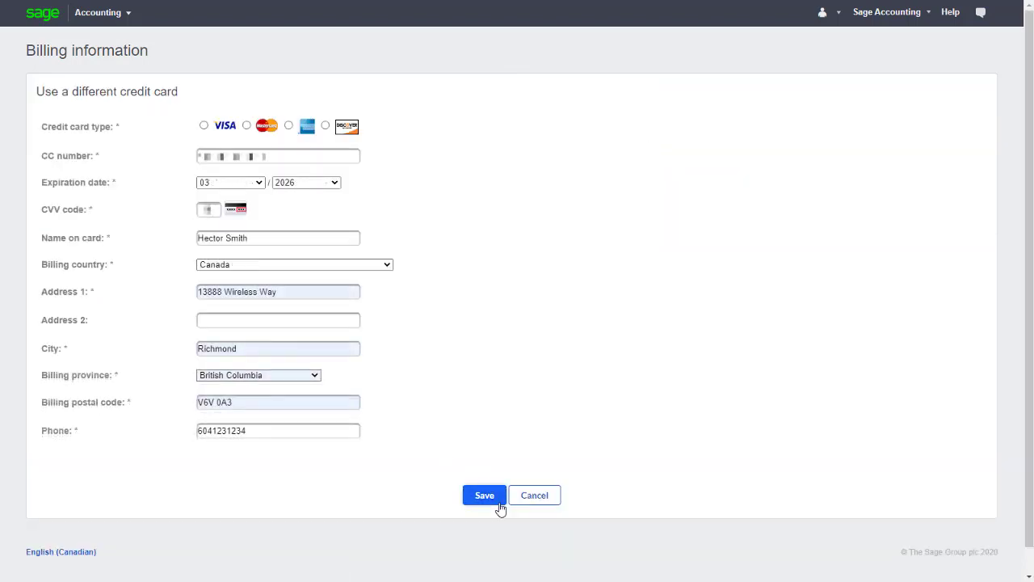
pyautogui.click(485, 496)
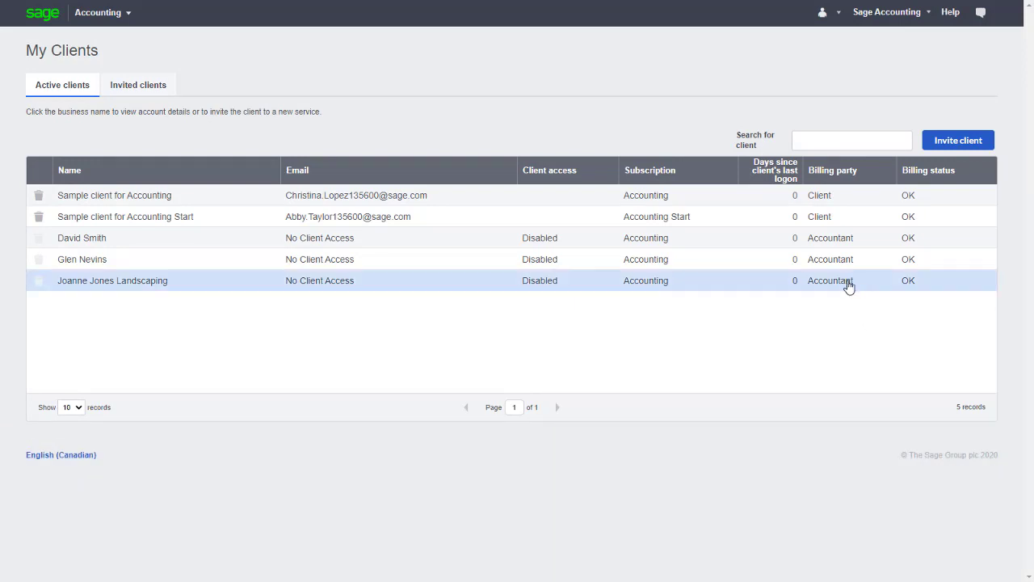
# Step: Access the landscaping client's books as that client and go to Settings > User Management
pyautogui.click(849, 288)
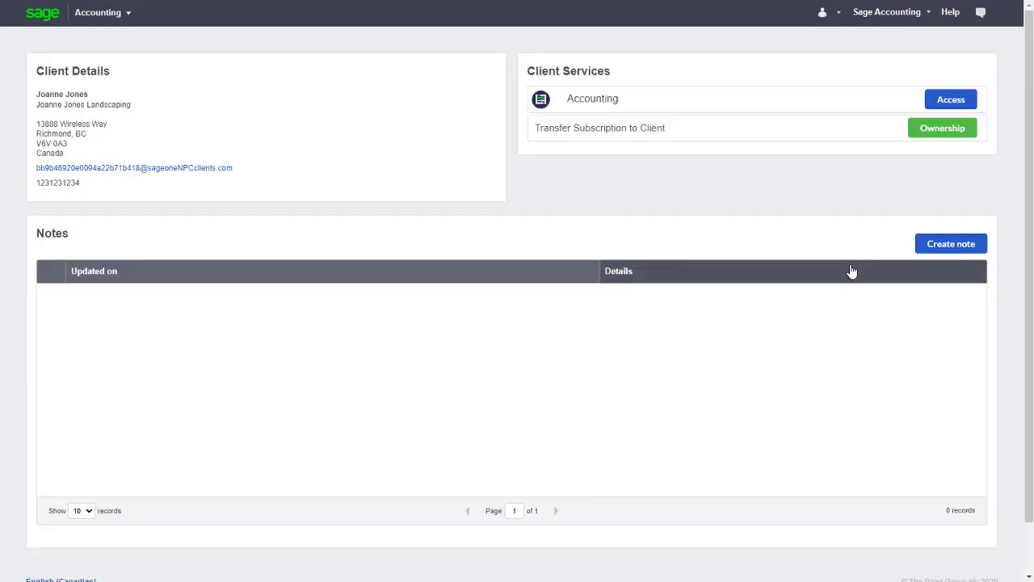
pyautogui.click(941, 101)
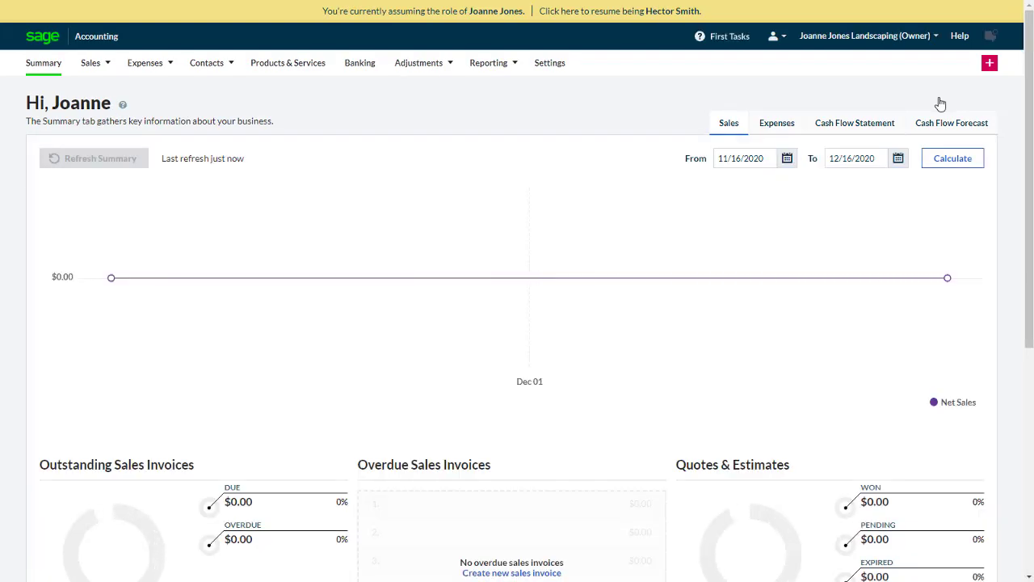
pyautogui.click(562, 65)
pyautogui.moveTo(1031, 87); pyautogui.dragTo(1032, 311)
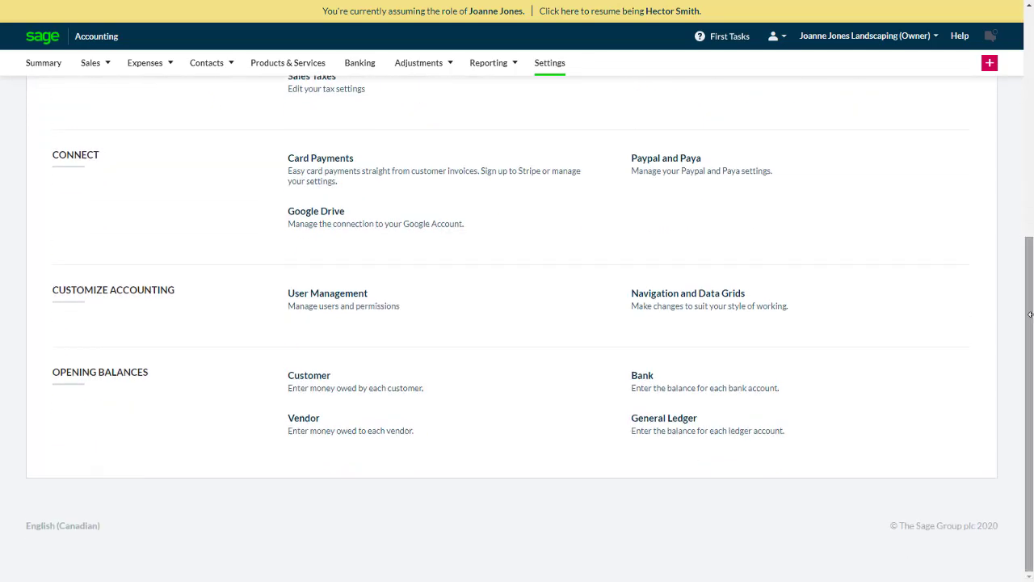
pyautogui.click(393, 307)
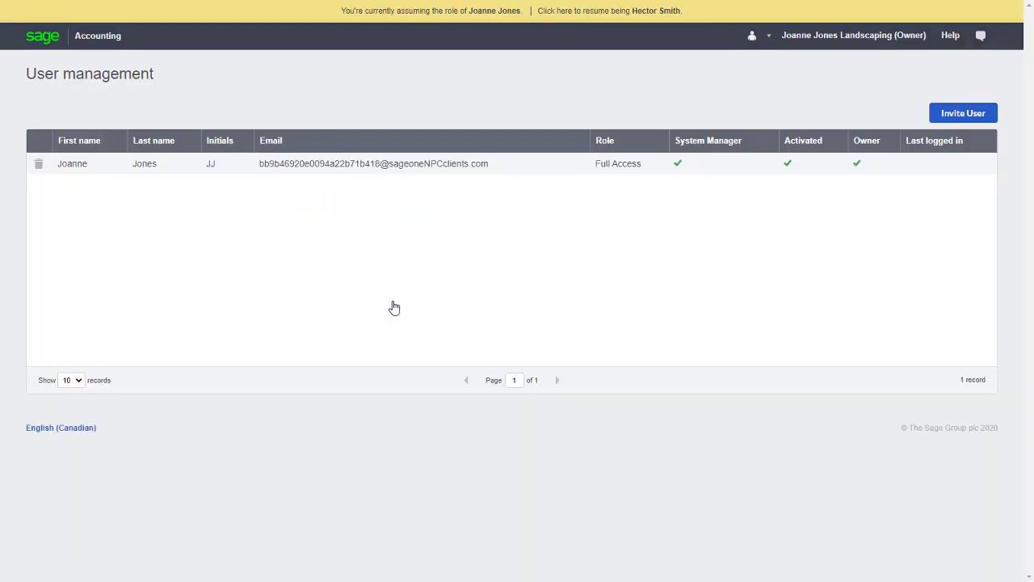
# Step: Invite the client's e-mail as a Read Only user with Full Access to Contacts and save
pyautogui.click(954, 116)
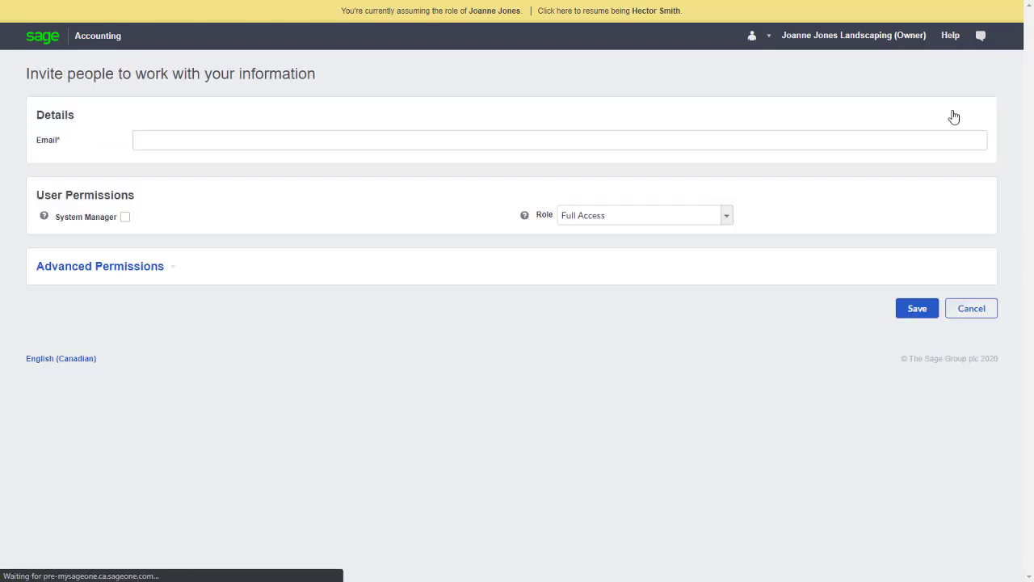
pyautogui.click(887, 139)
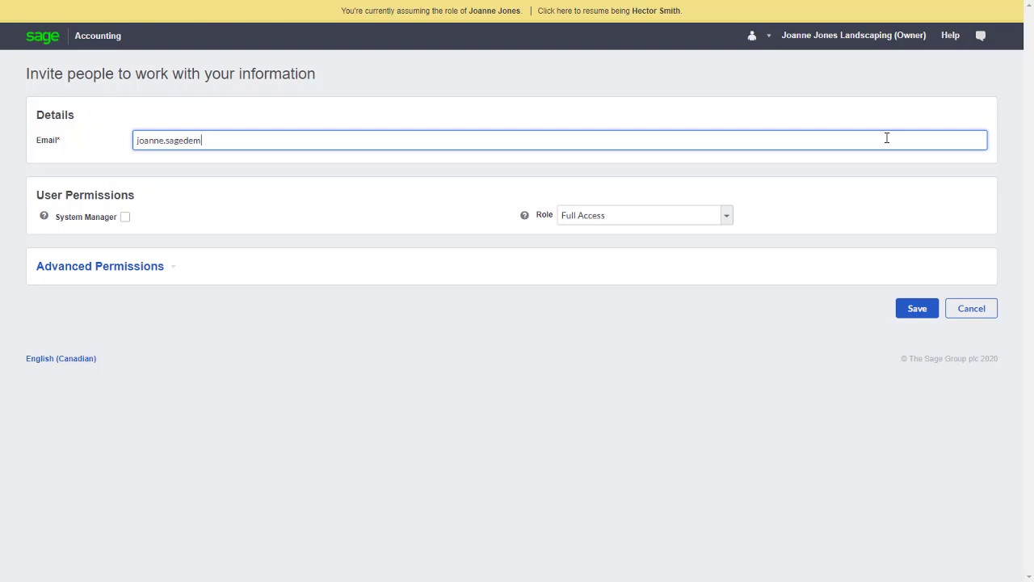
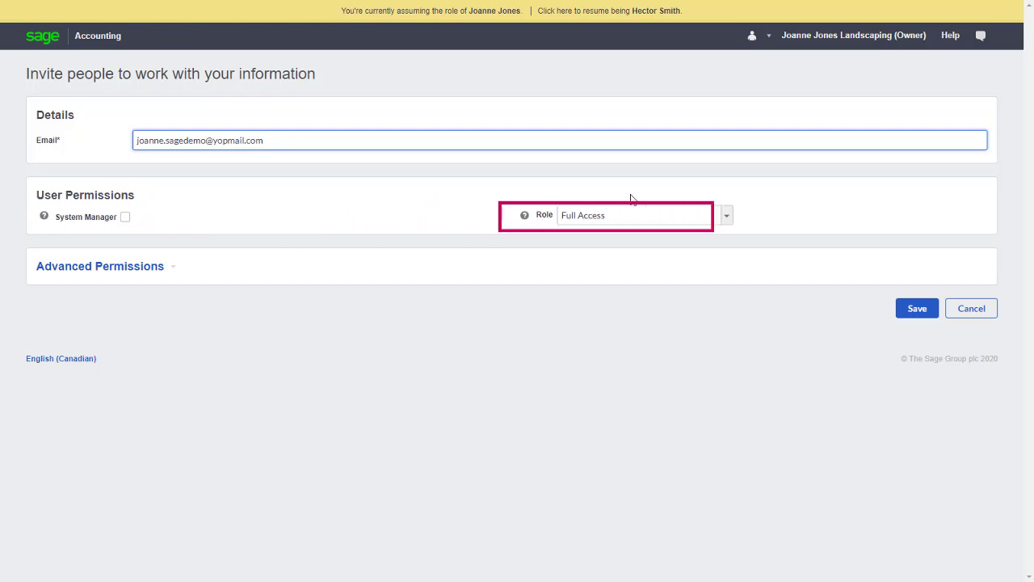
pyautogui.click(727, 215)
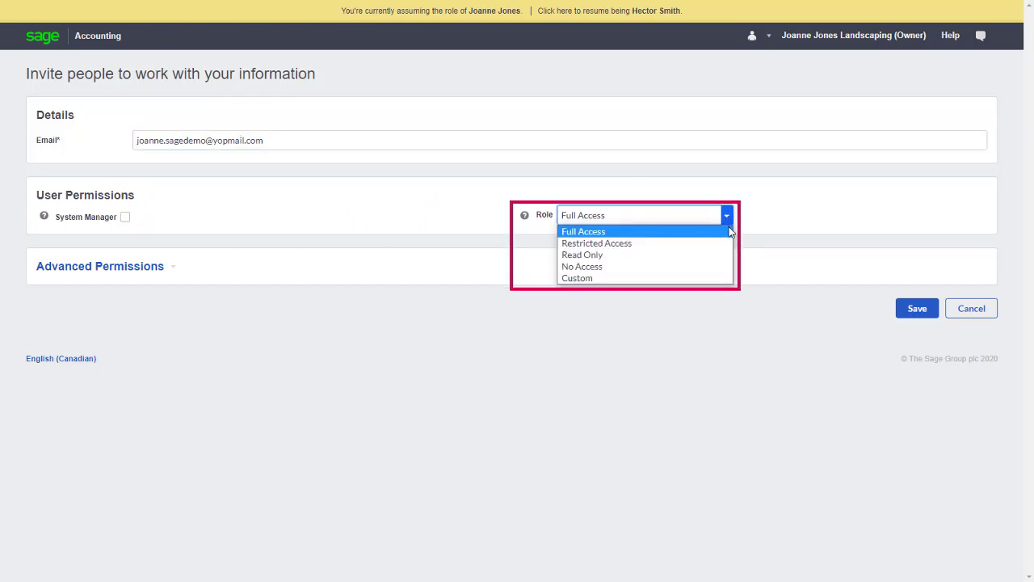
pyautogui.click(719, 259)
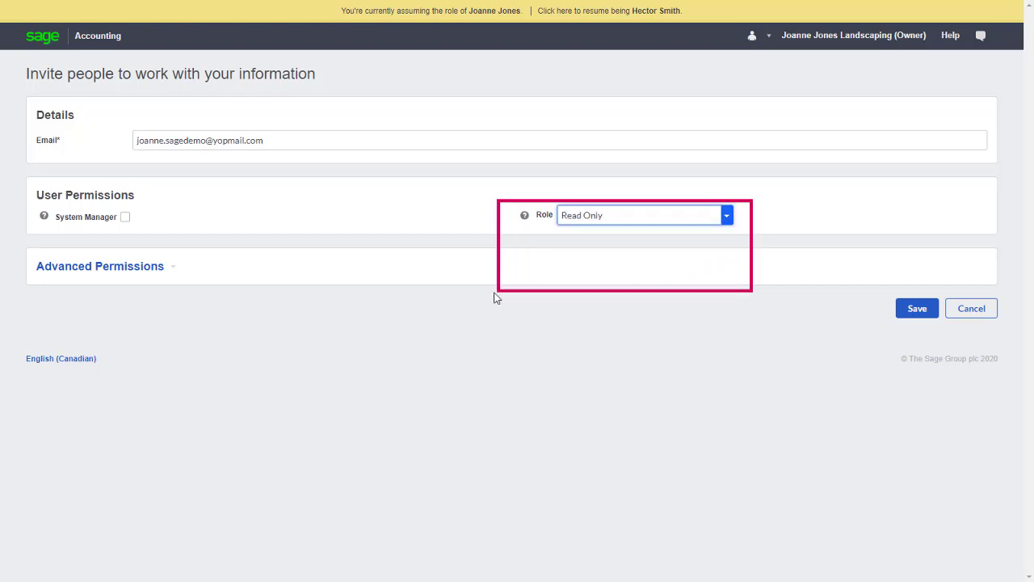
pyautogui.click(155, 275)
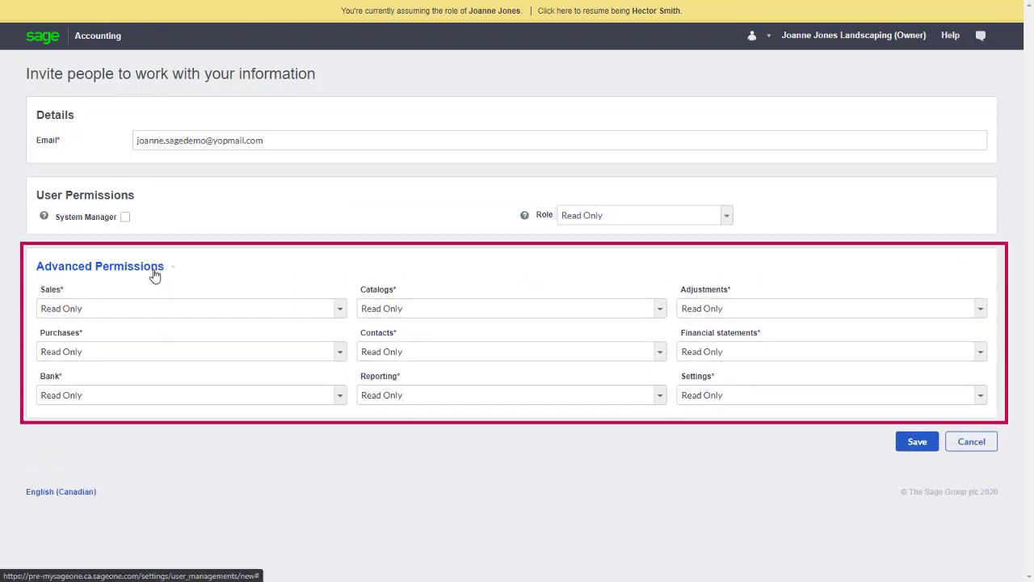
pyautogui.click(460, 359)
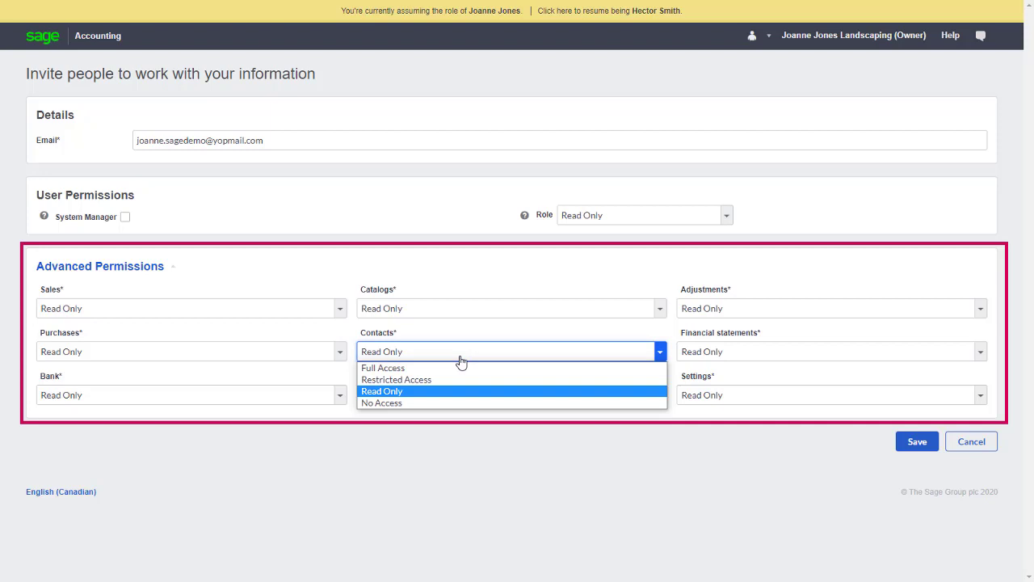
pyautogui.click(441, 368)
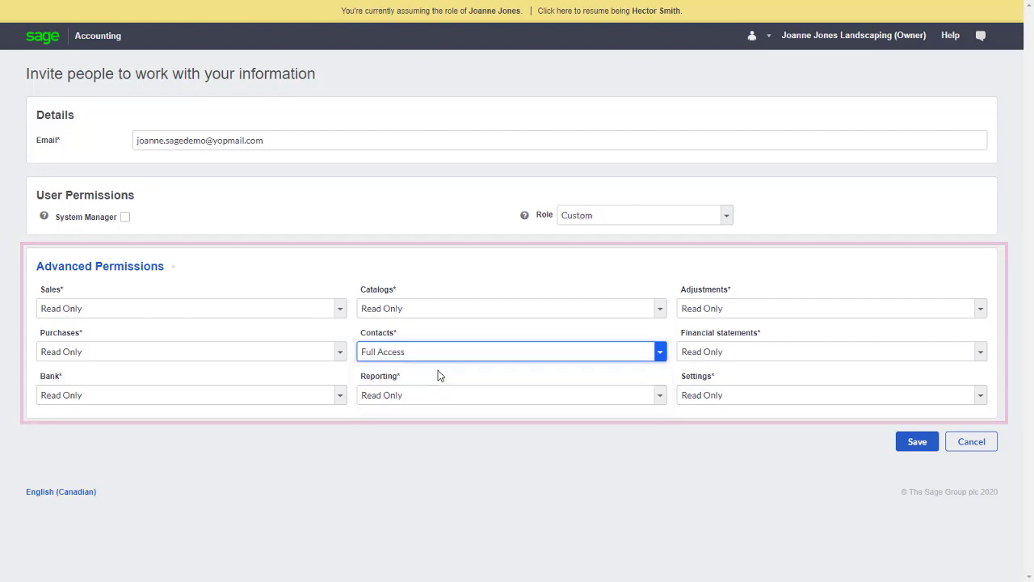
pyautogui.click(918, 446)
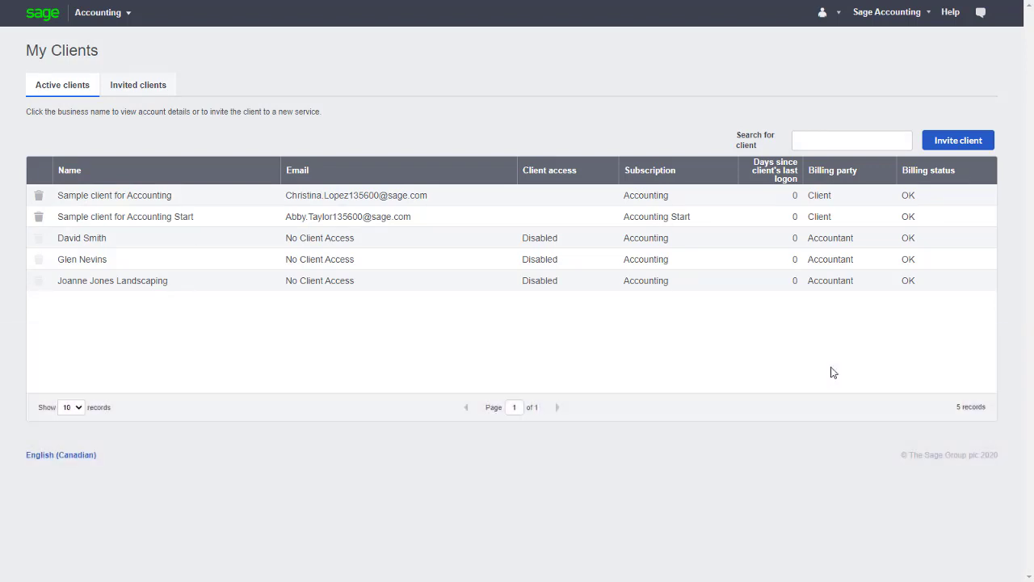
# Step: Send the ownership transfer invite to the client's e-mail, then delete the landscaping client
pyautogui.click(843, 287)
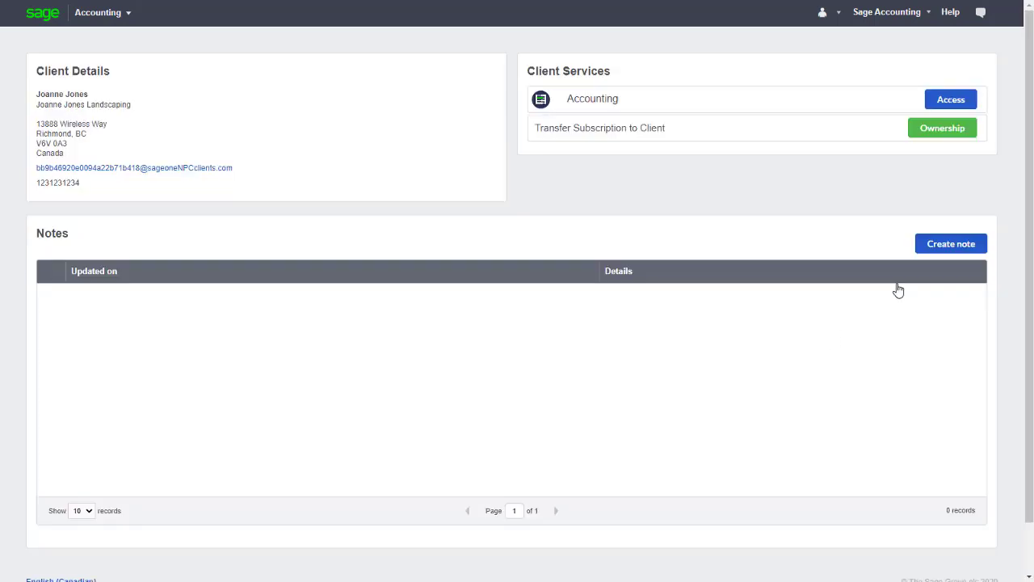
pyautogui.click(928, 134)
pyautogui.click(621, 296)
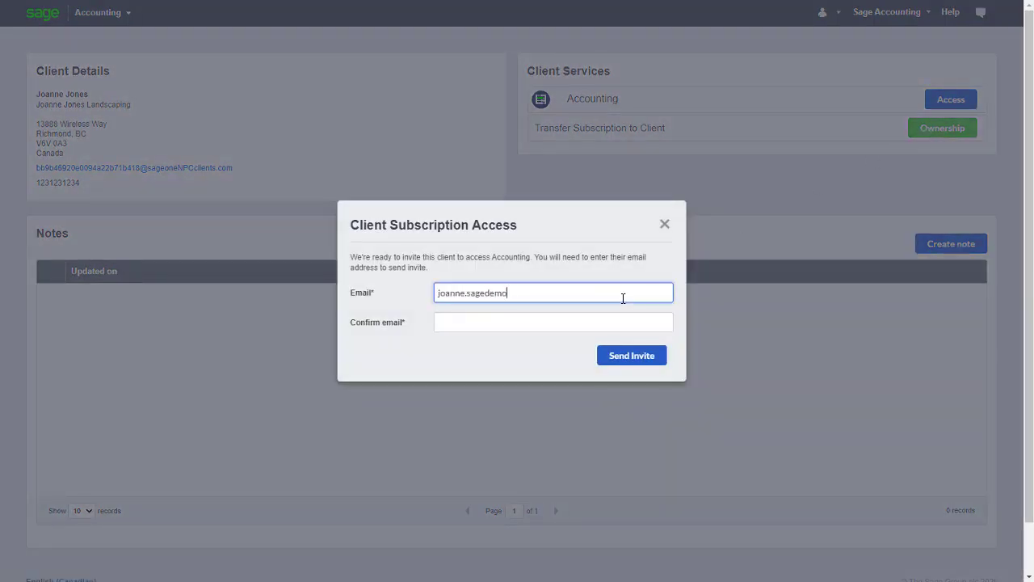
pyautogui.press('Tab')
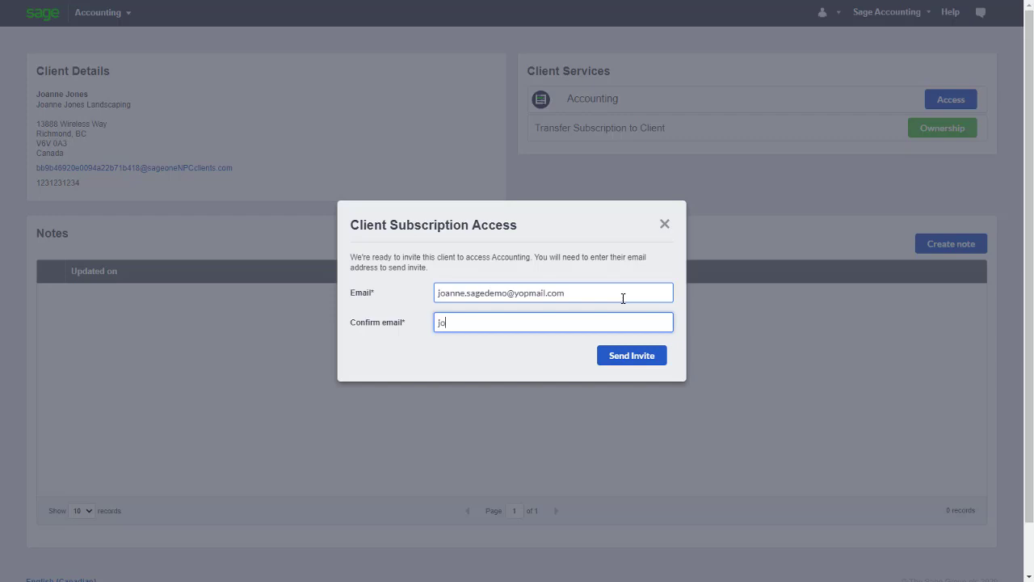
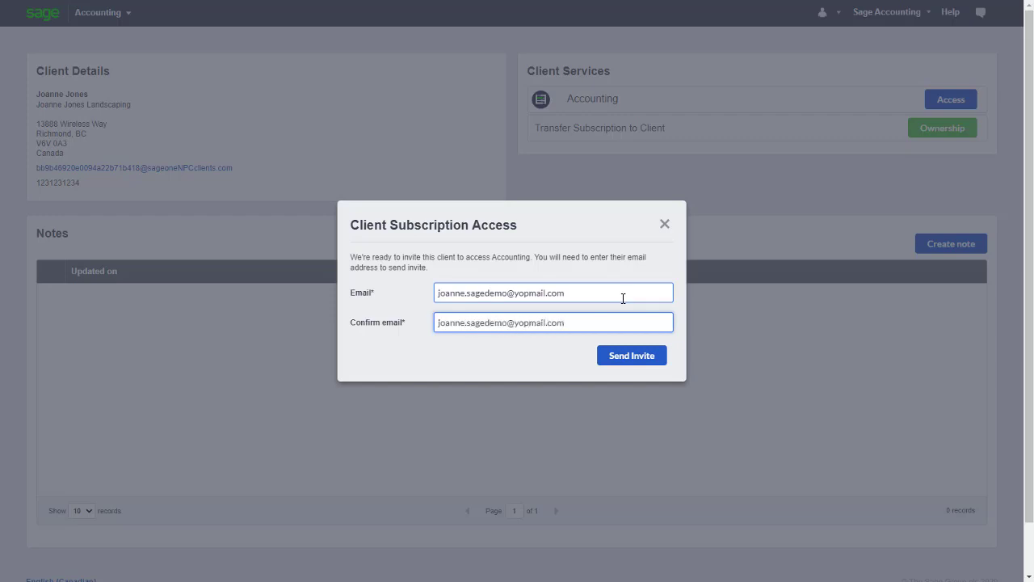
pyautogui.click(634, 362)
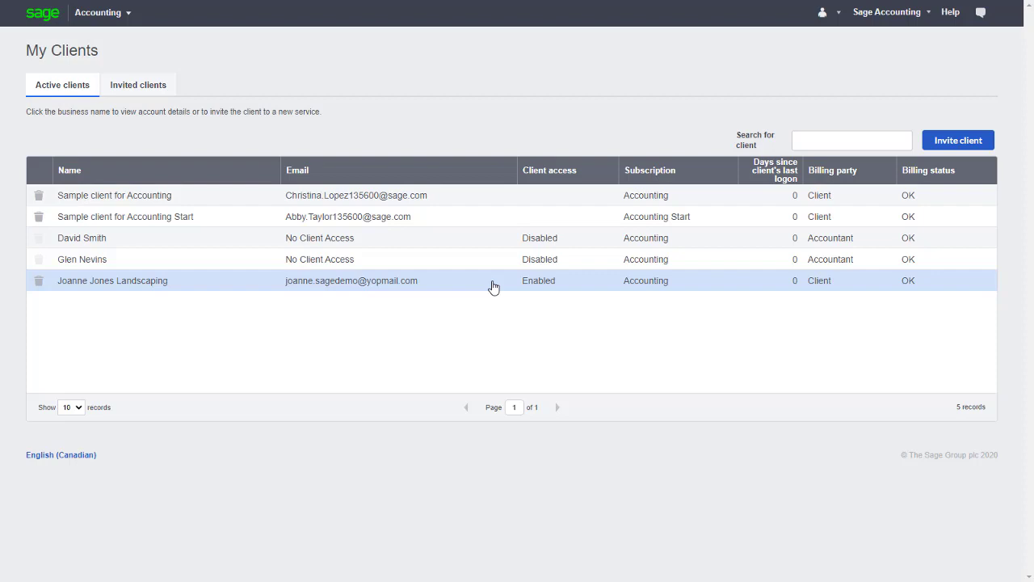
pyautogui.click(38, 285)
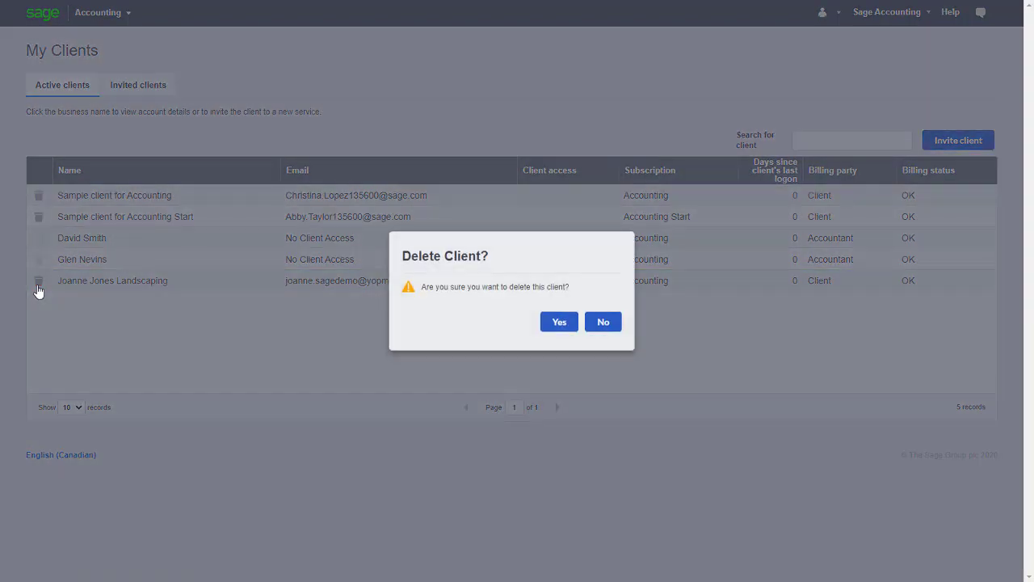
pyautogui.click(561, 326)
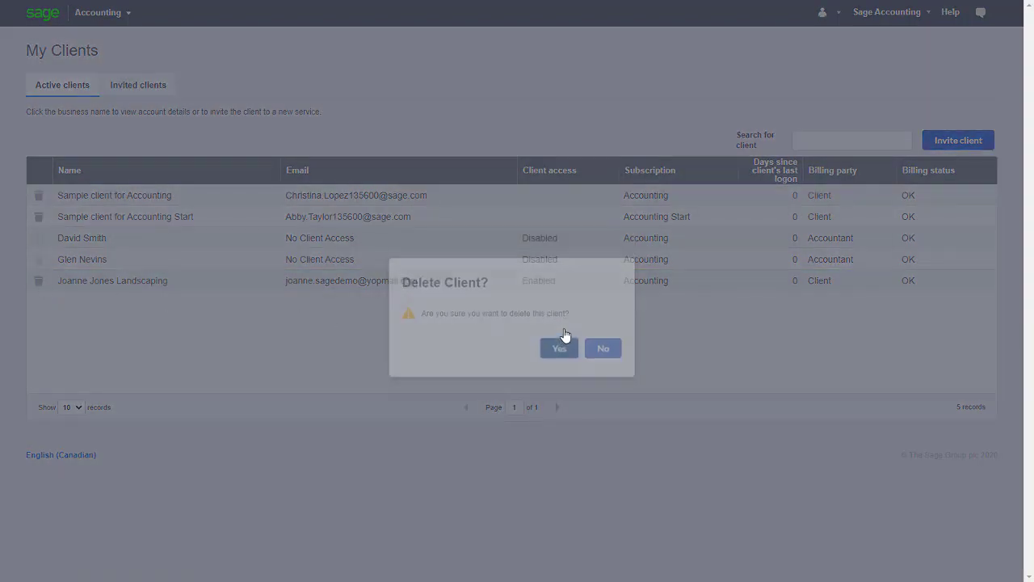